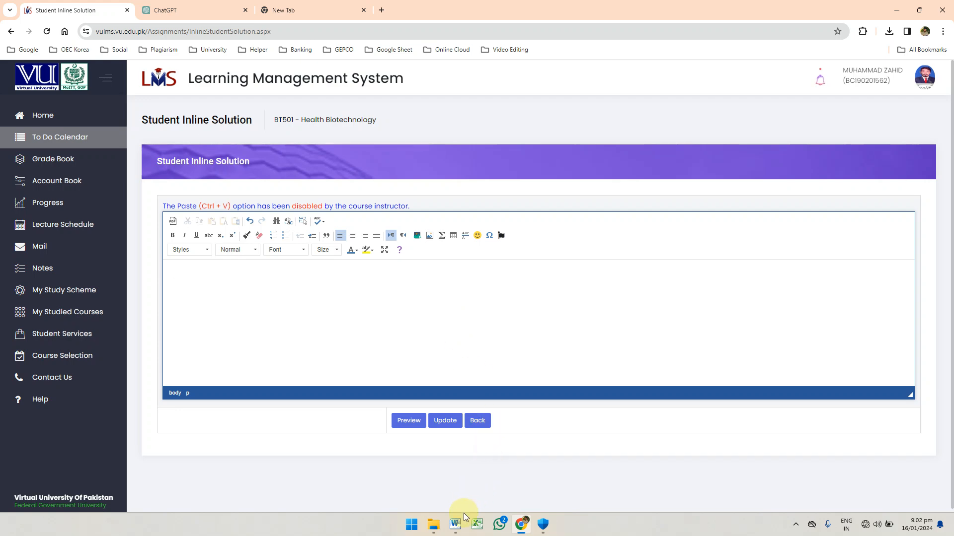
# Step: Switch to Word and look over the BT501 assignment answer document before returning to the browser
pyautogui.click(455, 524)
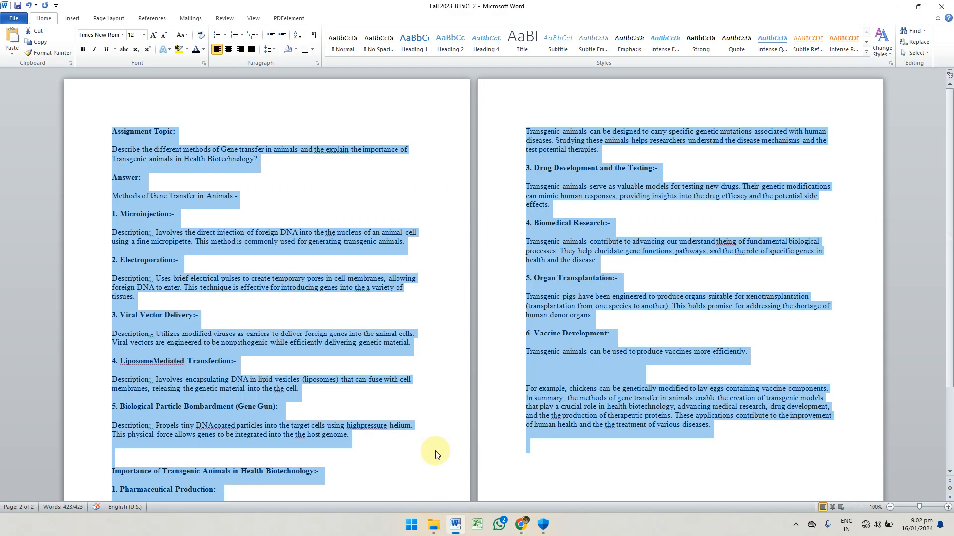
pyautogui.click(392, 344)
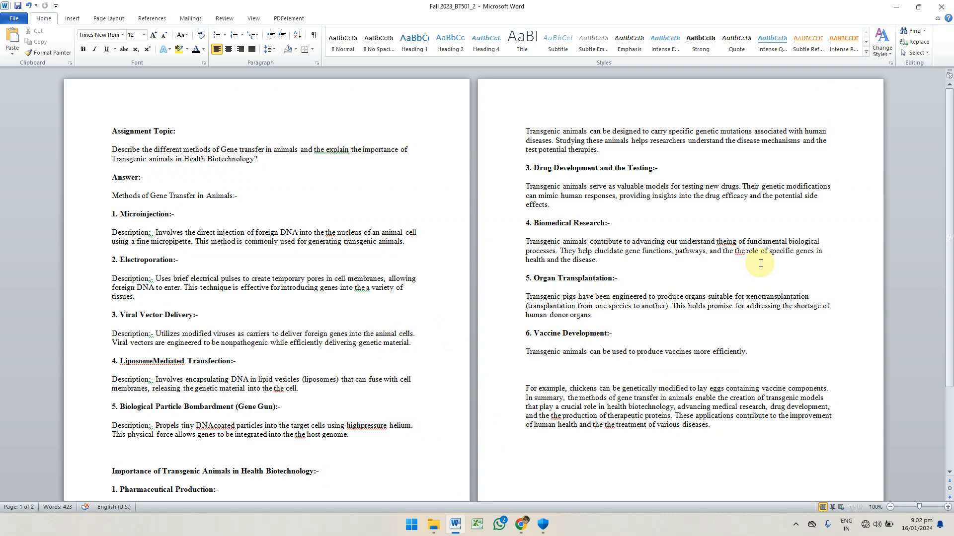
pyautogui.moveTo(950, 176); pyautogui.dragTo(499, 213)
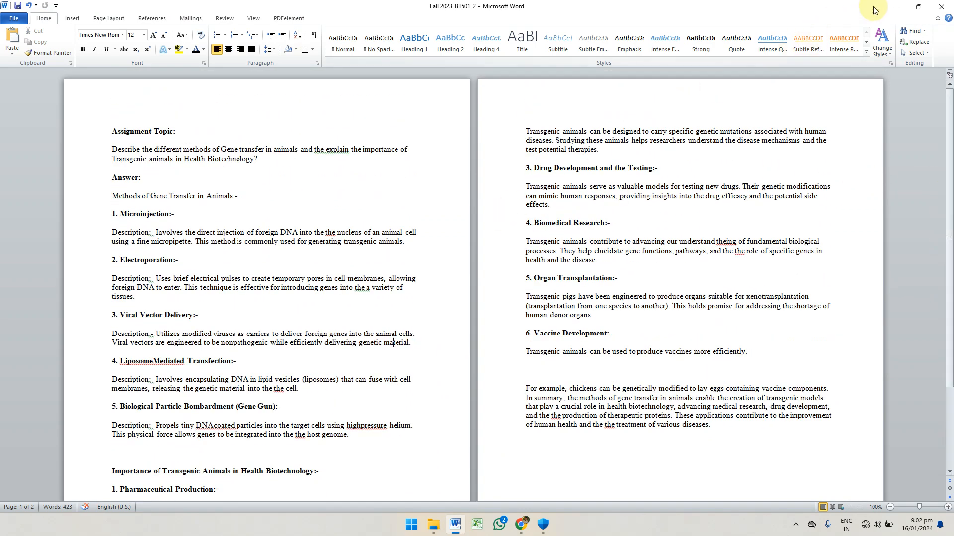
pyautogui.click(894, 8)
# Step: Check the context menu of the empty inline solution editor for a paste option
pyautogui.click(216, 327)
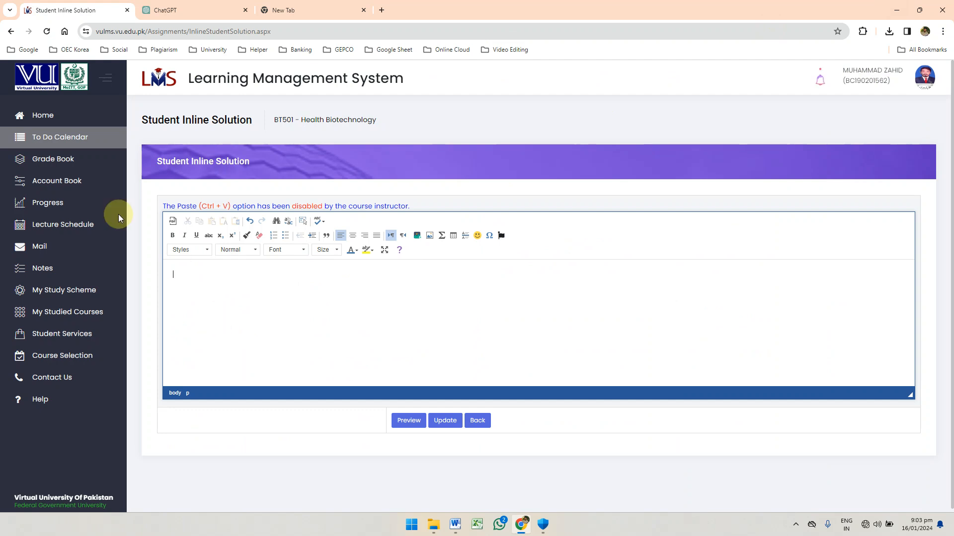
pyautogui.click(304, 274)
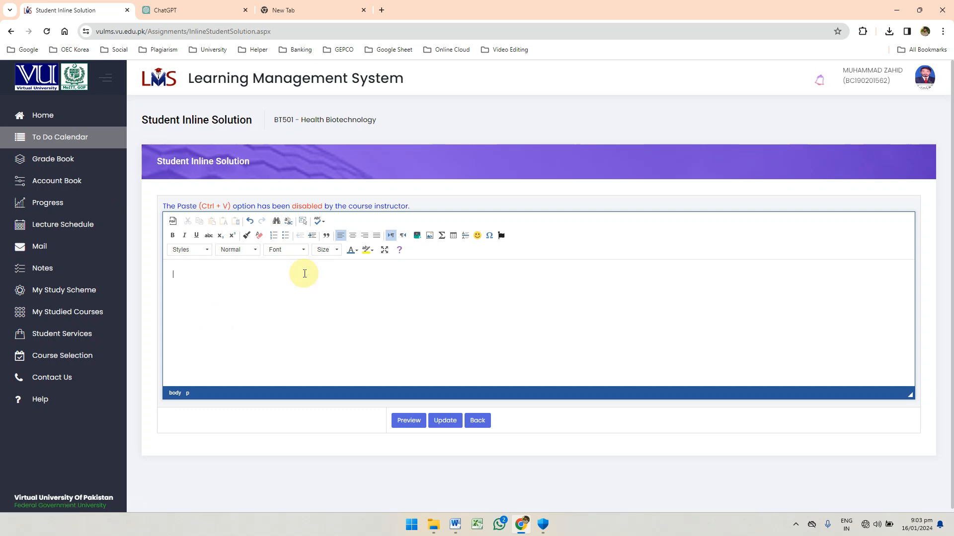
pyautogui.rightClick(273, 290)
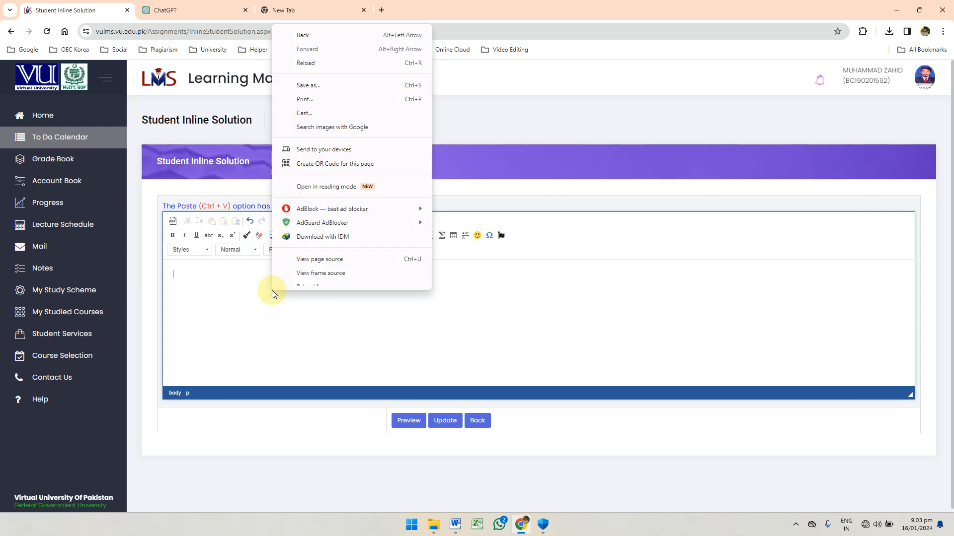
pyautogui.click(245, 284)
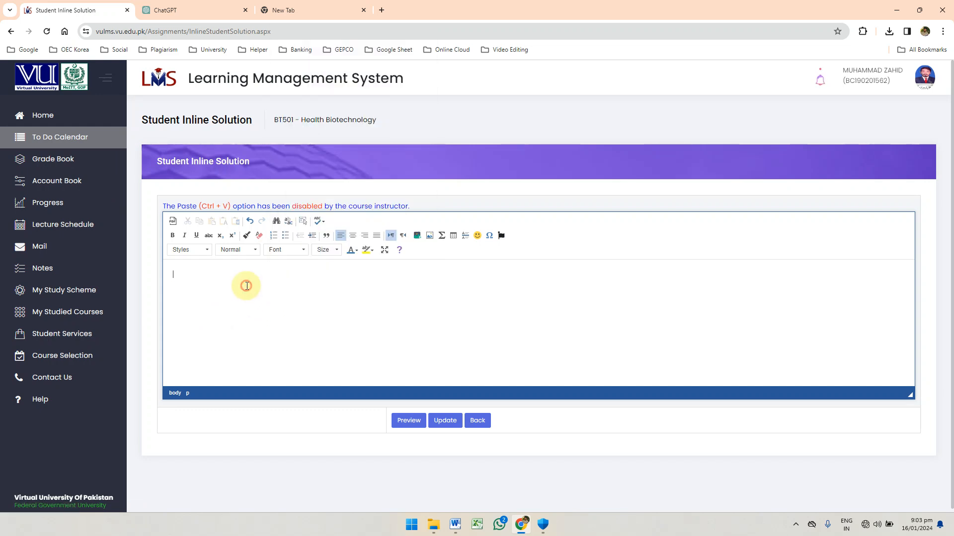
# Step: Try to open the To Do Calendar and check the computer's Wi-Fi connection
pyautogui.click(105, 133)
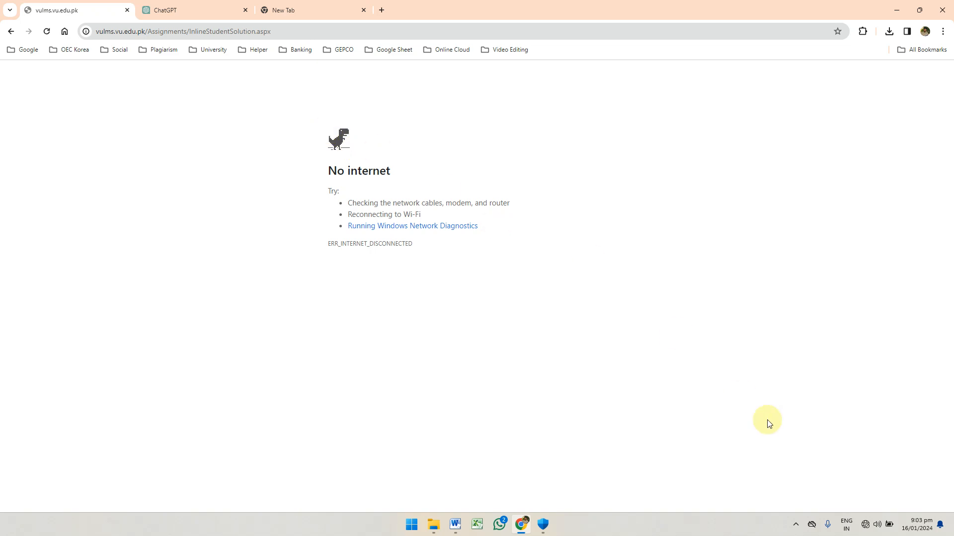
pyautogui.click(879, 526)
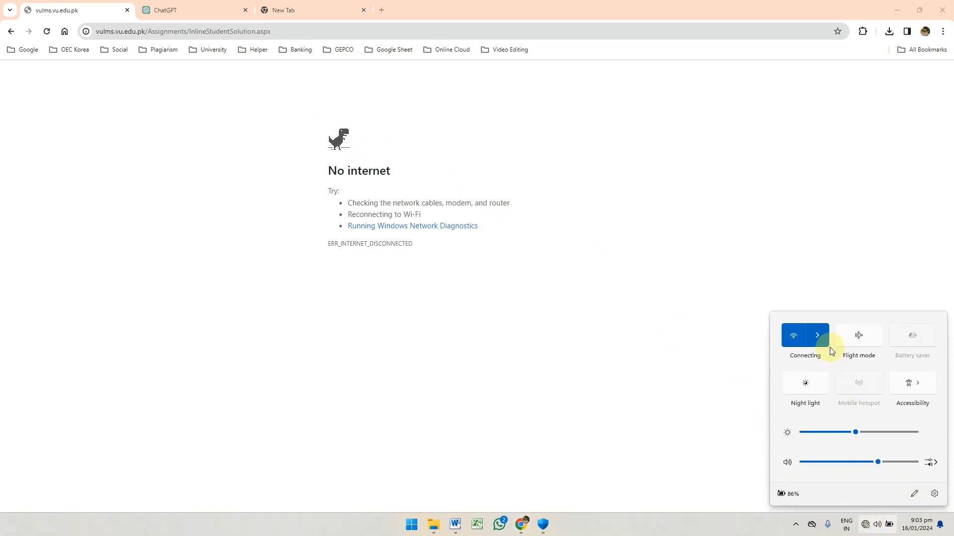
pyautogui.click(822, 337)
pyautogui.click(677, 259)
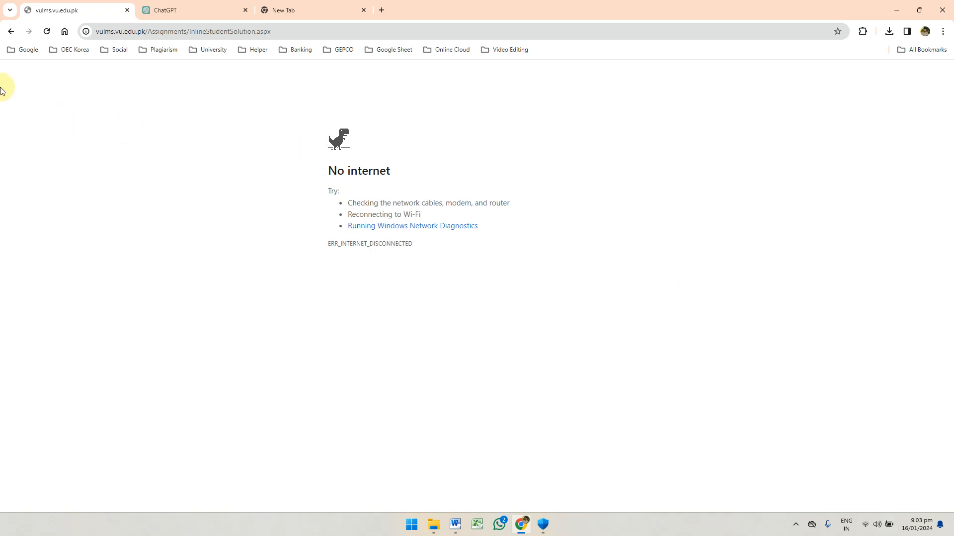
# Step: Reopen the BT501 Assignment No. 2 inline solution and replace all its text with "hjdfjhalkjahfdasfjdklasdfkljaskfjadsl;kfjldsa;k"
pyautogui.click(11, 32)
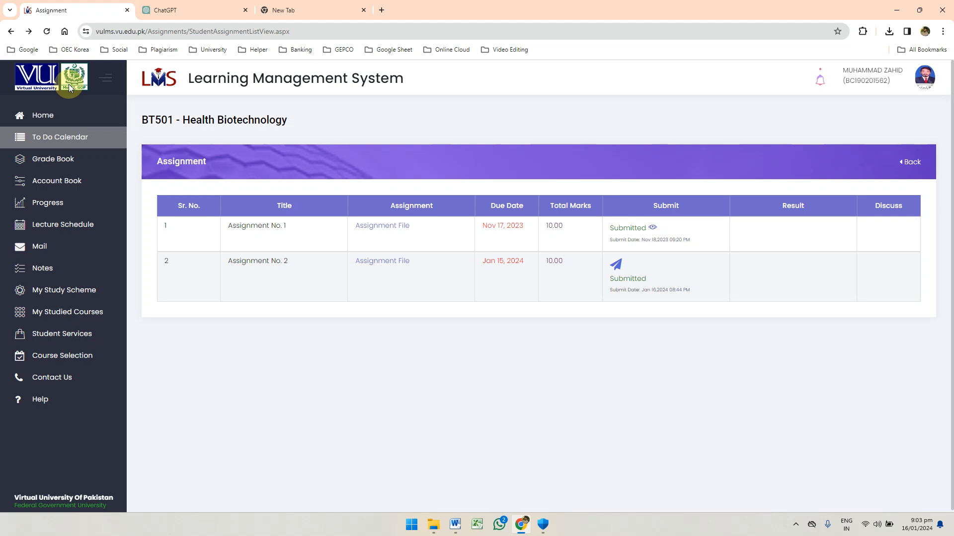
pyautogui.click(615, 275)
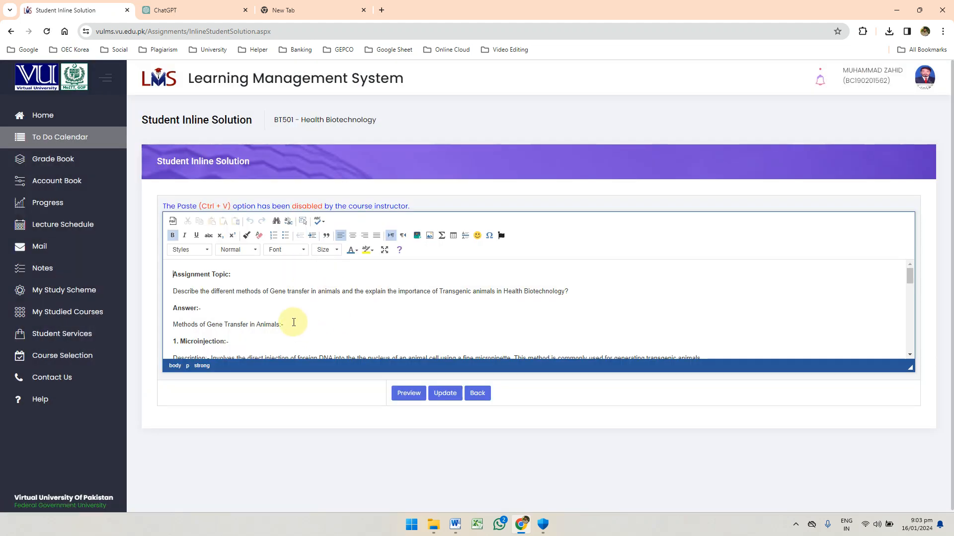
pyautogui.click(294, 322)
pyautogui.hotkey('ctrl', 'a')
pyautogui.press('BackSpace')
pyautogui.write('hjdfjhalkjahfdasfjdklasdfkljaskfjadsl;kfjldsa;k')
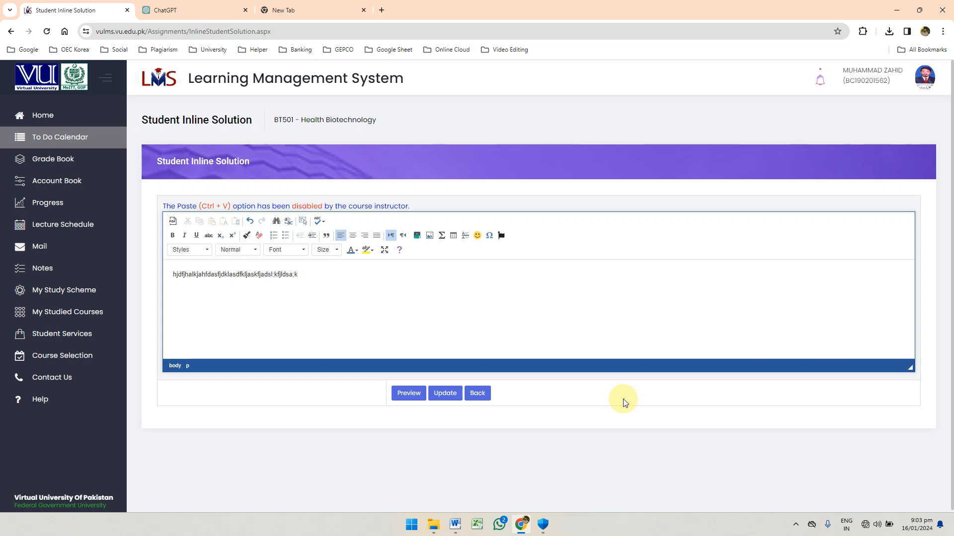
# Step: Preview the random test solution, close the preview and try to update the submission
pyautogui.click(416, 398)
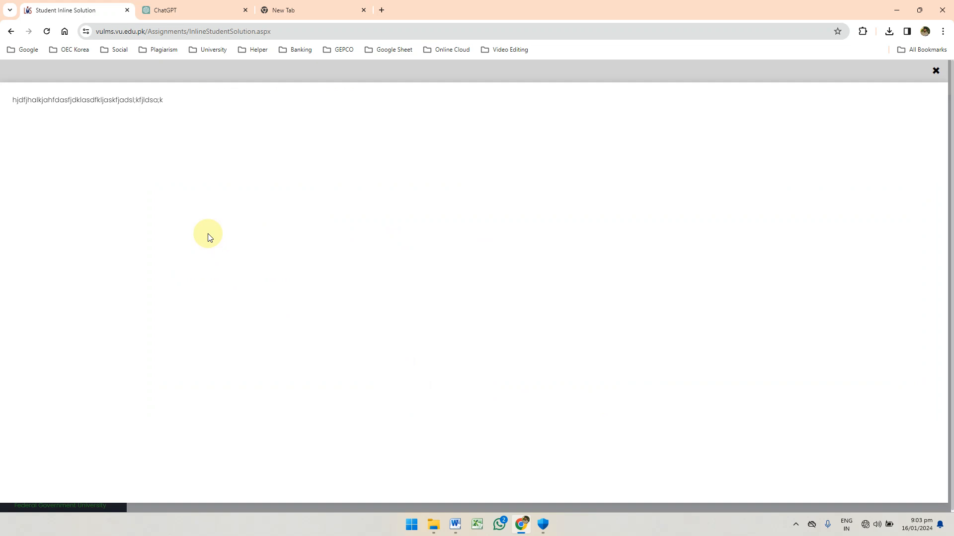
pyautogui.click(936, 71)
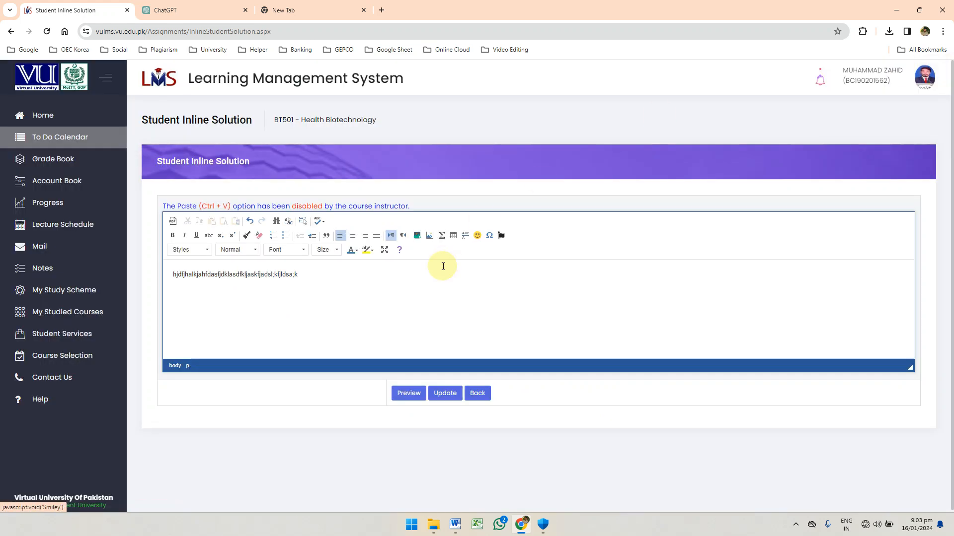
pyautogui.click(447, 394)
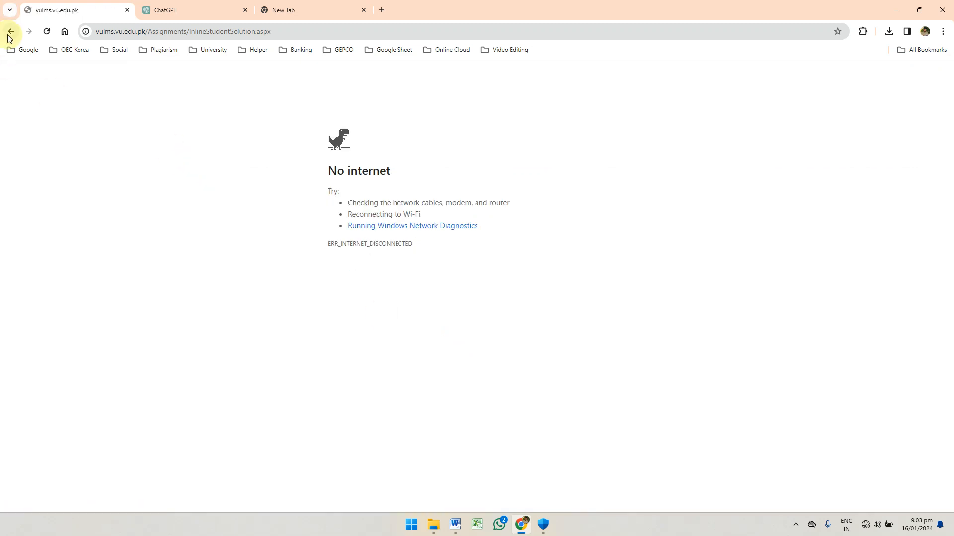
# Step: Go back to the To Do Calendar page and check the Wi-Fi connection status
pyautogui.click(10, 34)
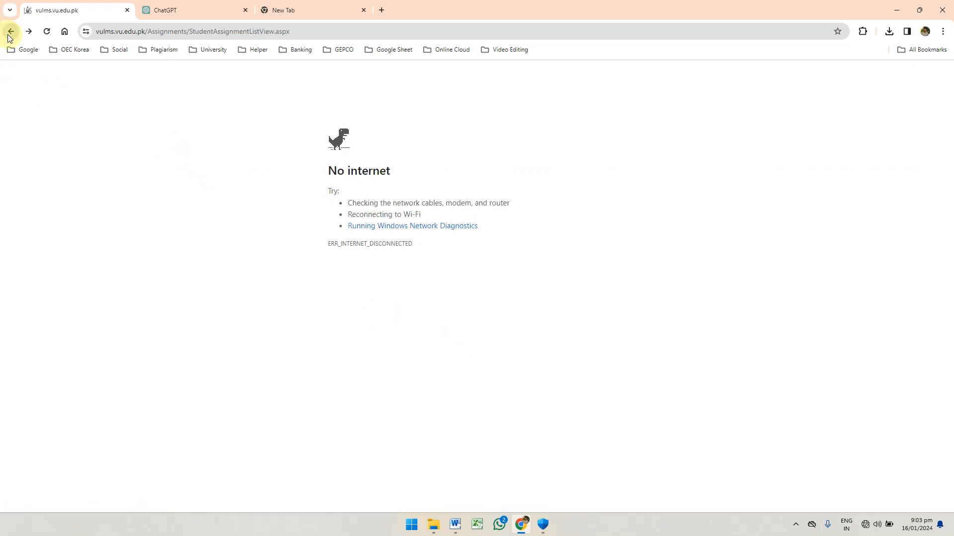
pyautogui.click(11, 33)
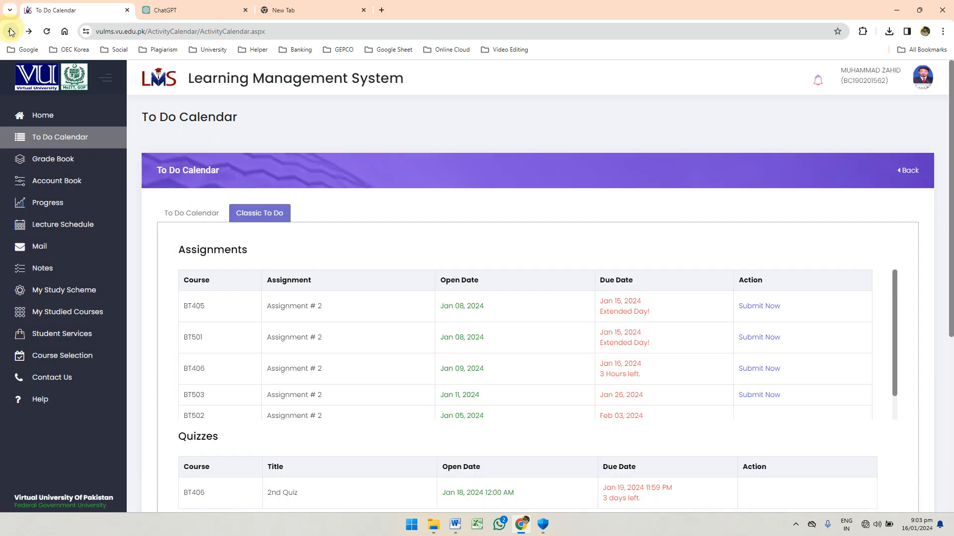
pyautogui.click(872, 523)
pyautogui.click(820, 336)
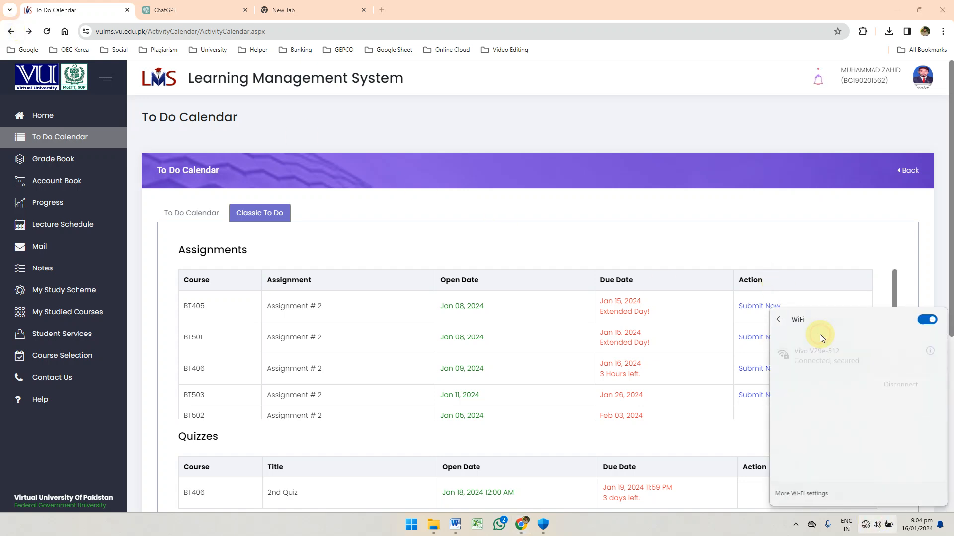
pyautogui.click(688, 244)
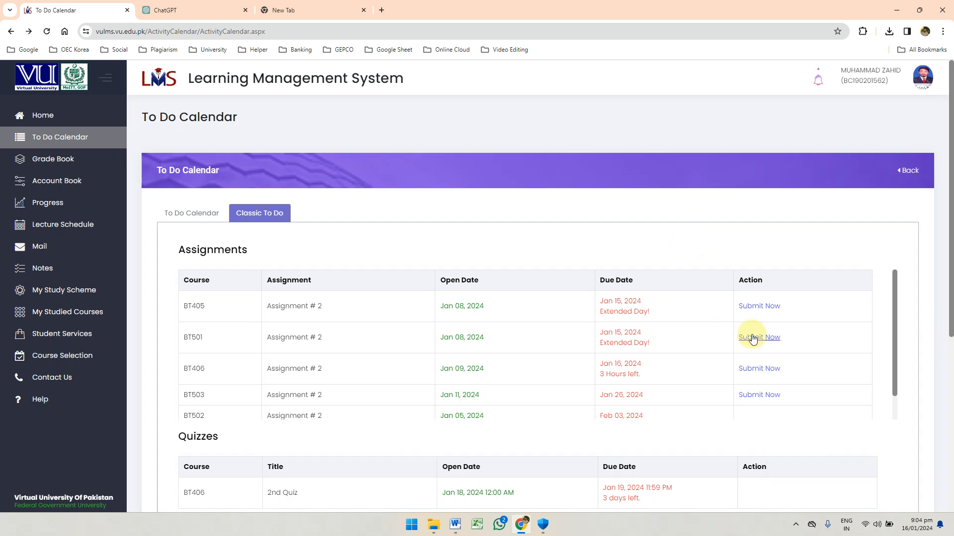
# Step: Save the Fall 2023_BT501_2 document in Word and copy its entire text
pyautogui.click(455, 524)
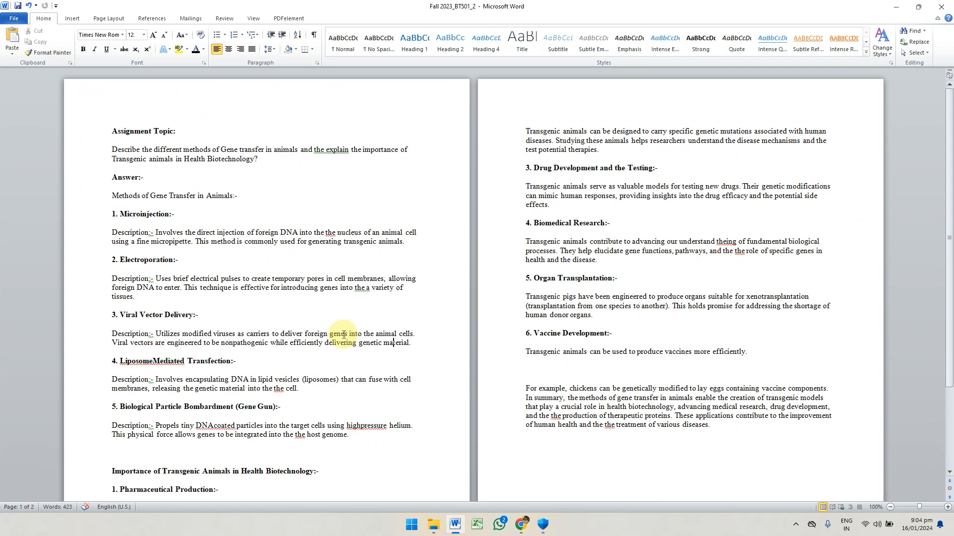
pyautogui.click(14, 19)
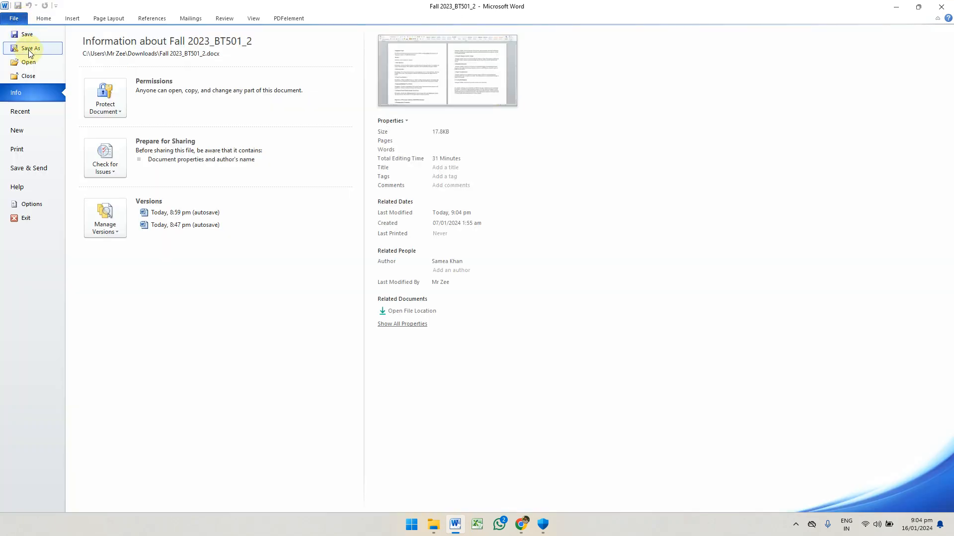
pyautogui.click(29, 35)
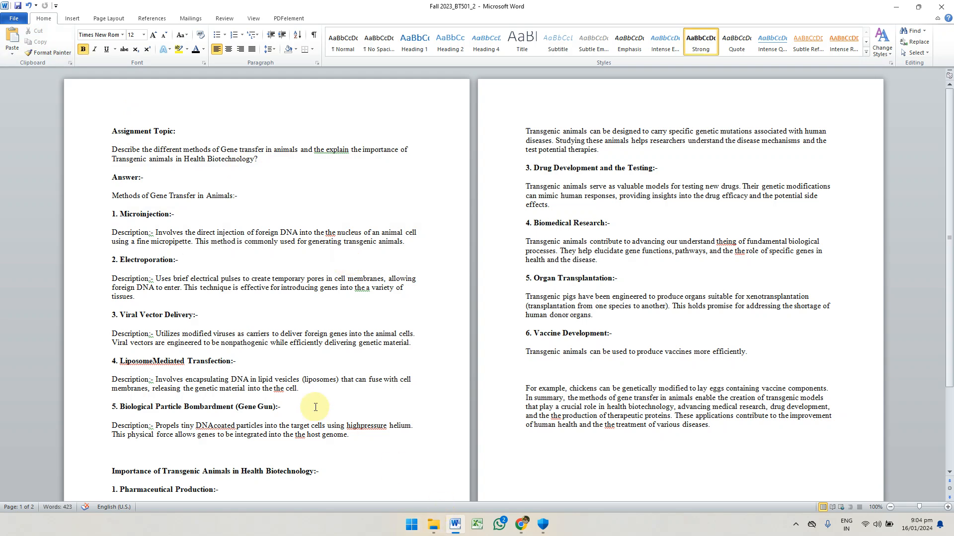
pyautogui.hotkey('ctrl', 'a')
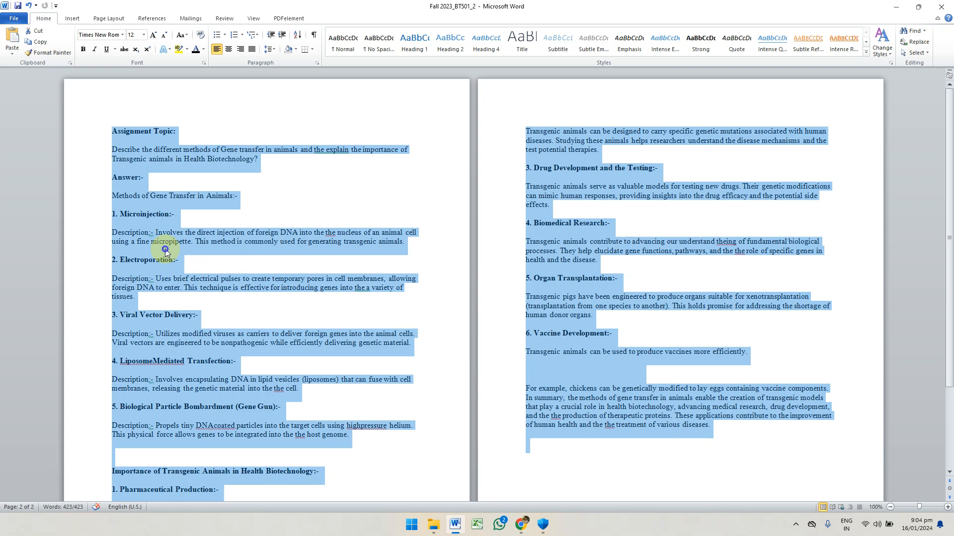
pyautogui.rightClick(166, 250)
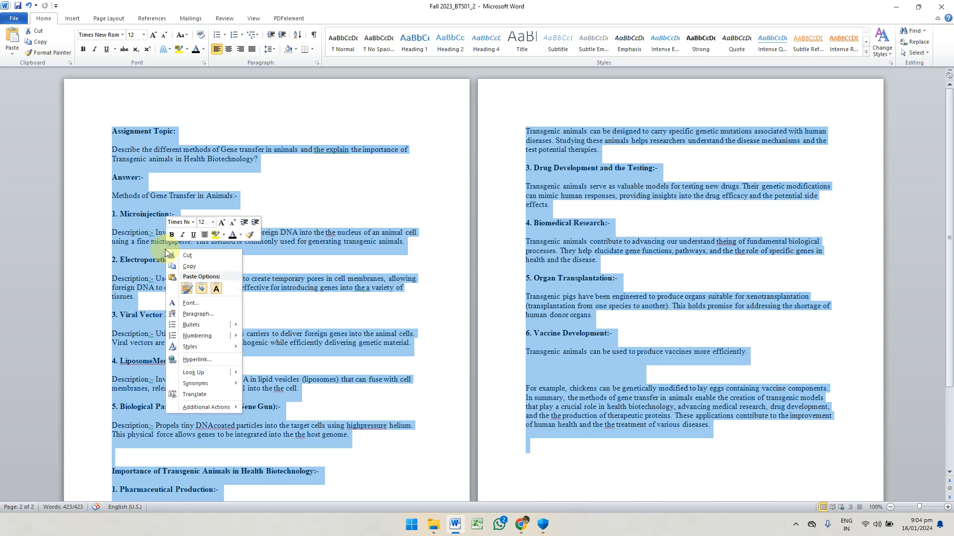
pyautogui.click(190, 267)
# Step: Switch back to Chrome, open the BT501 Assignment # 2 submission and delete all existing text in the solution editor
pyautogui.click(514, 521)
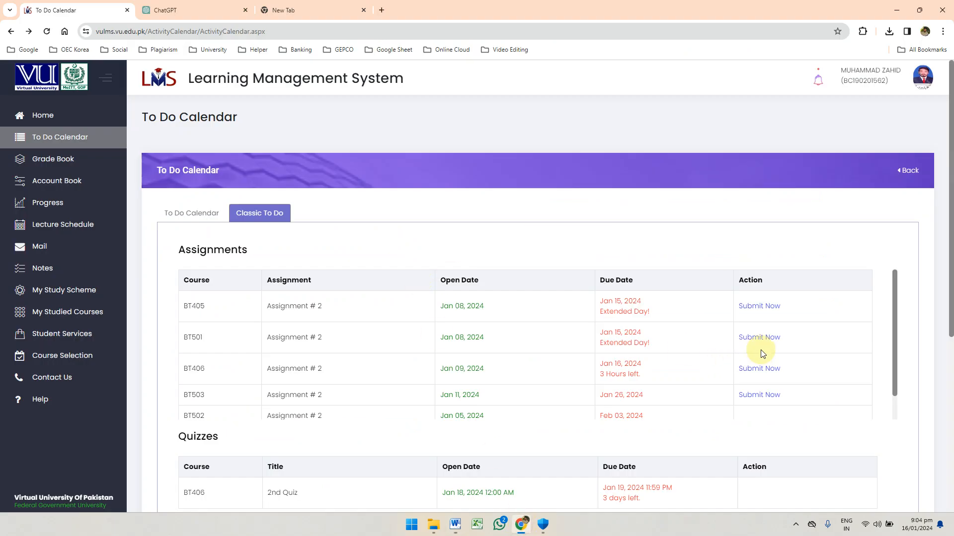
pyautogui.click(759, 337)
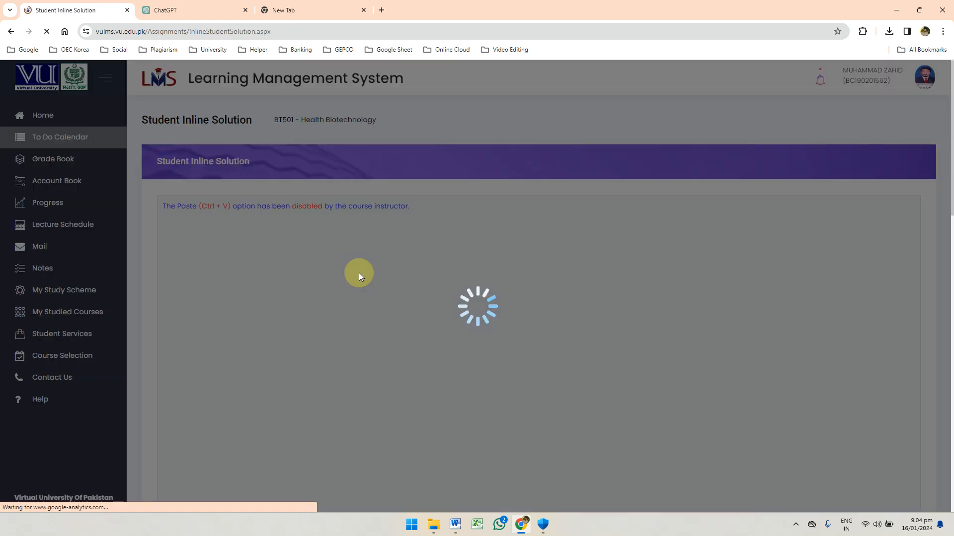
pyautogui.click(275, 307)
pyautogui.hotkey('ctrl', 'a')
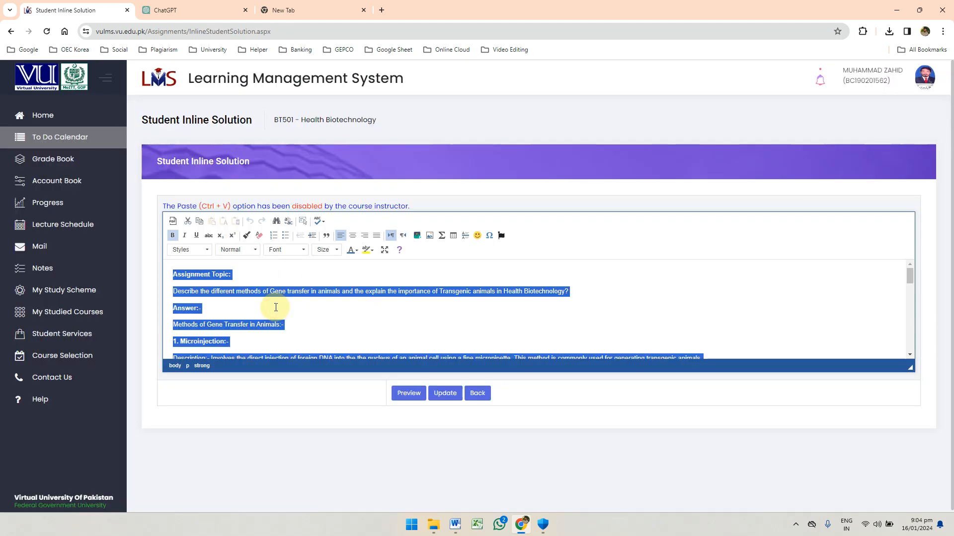
pyautogui.press('Delete')
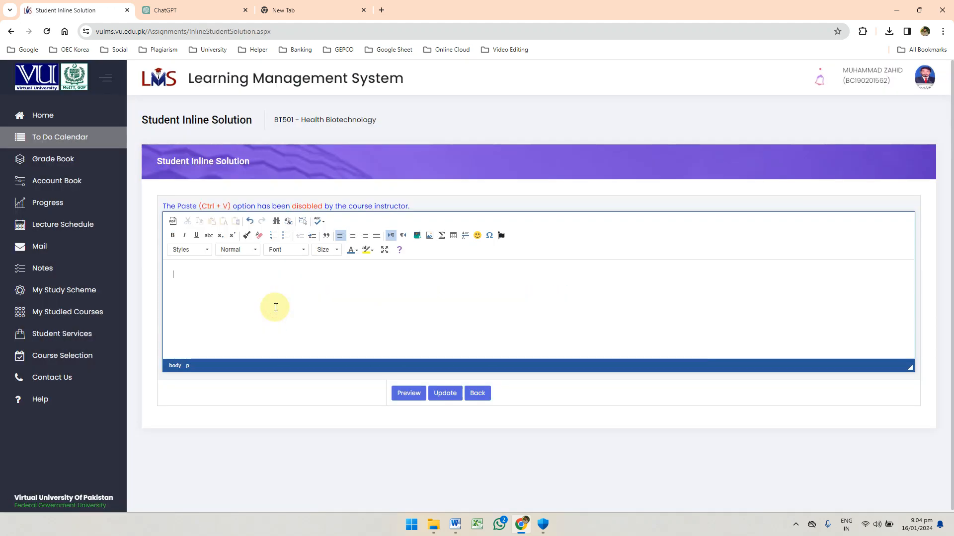
# Step: Examine the cleared solution editor's context menu at several spots for paste and Inspect options
pyautogui.rightClick(276, 309)
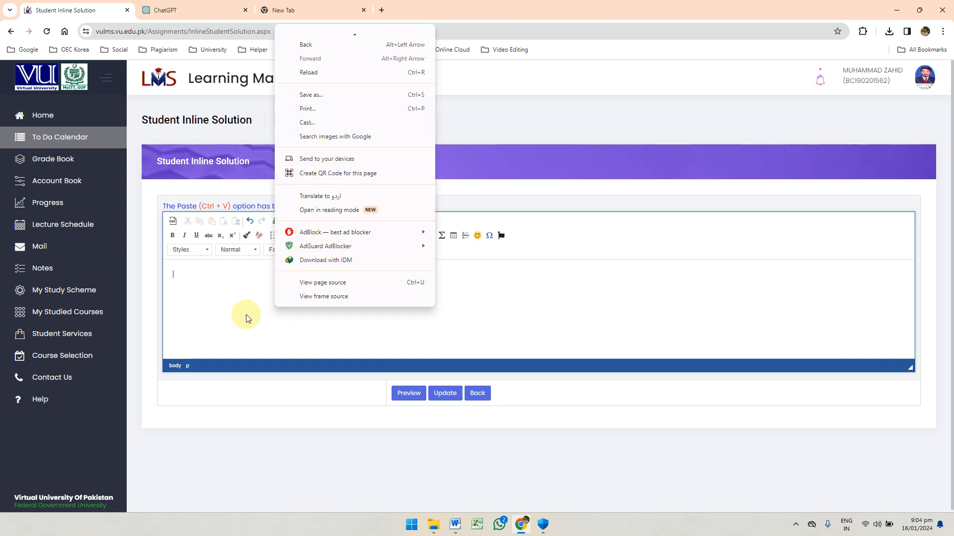
pyautogui.click(225, 304)
pyautogui.rightClick(225, 304)
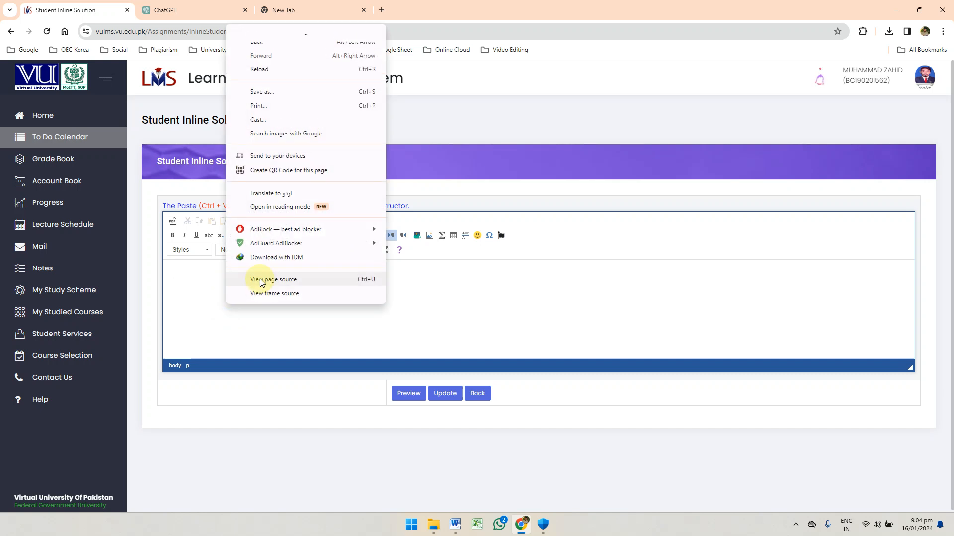
pyautogui.click(484, 287)
pyautogui.rightClick(483, 287)
pyautogui.moveTo(523, 273)
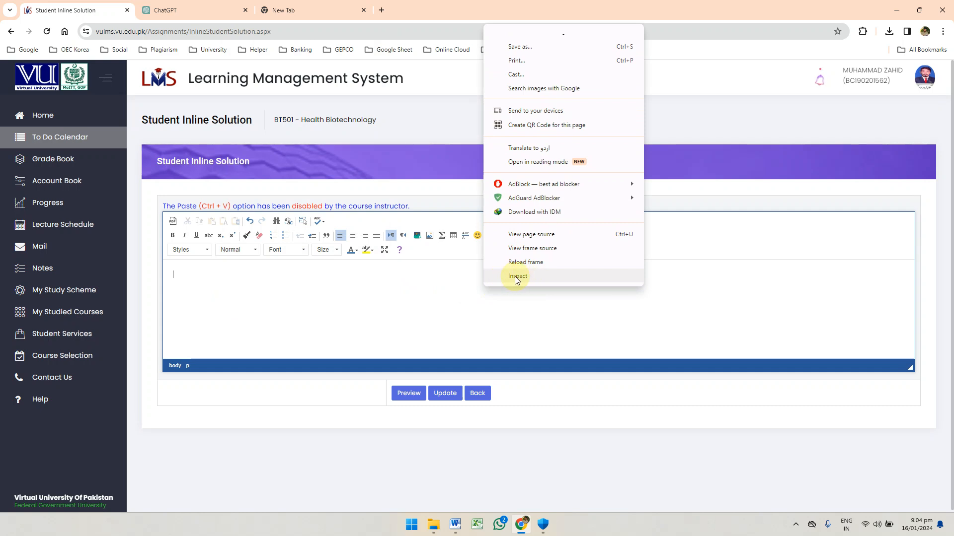
pyautogui.click(374, 281)
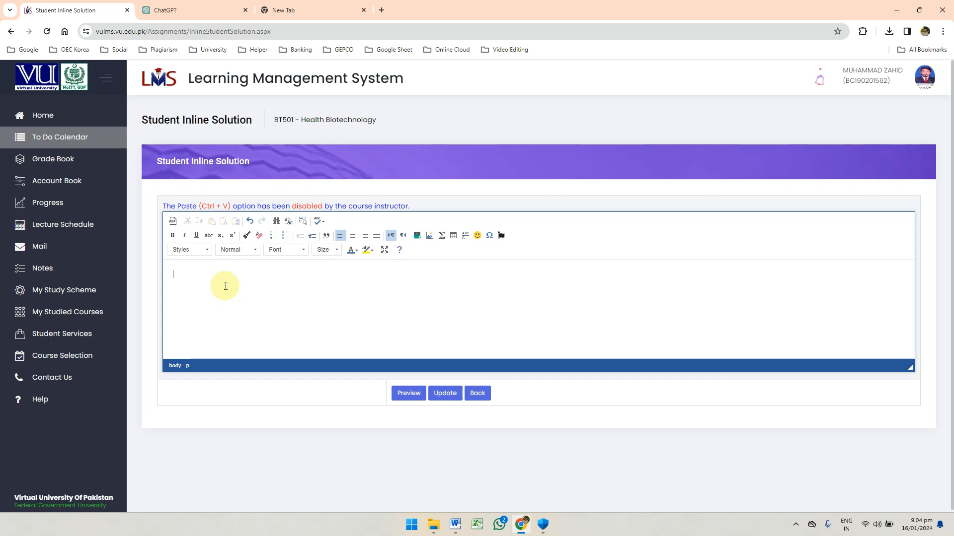
pyautogui.rightClick(527, 293)
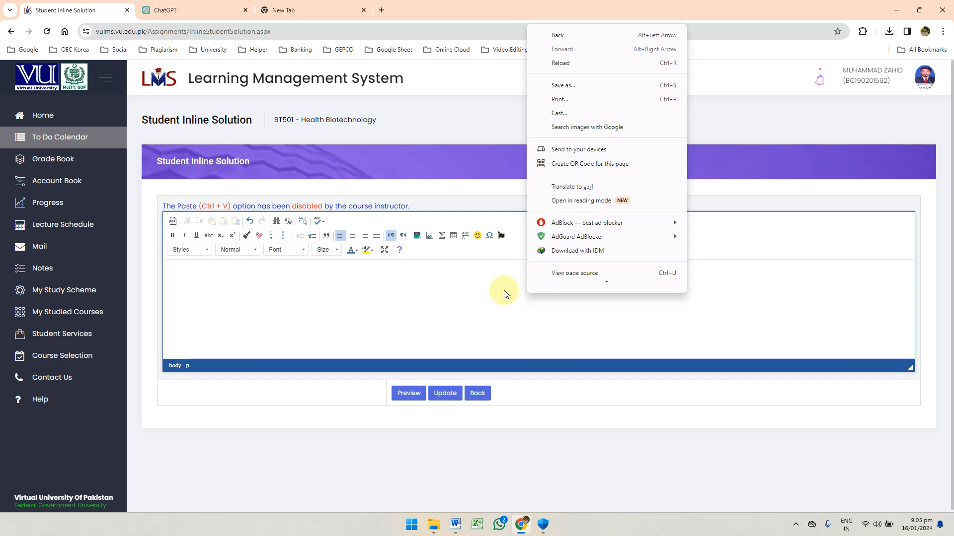
pyautogui.click(442, 306)
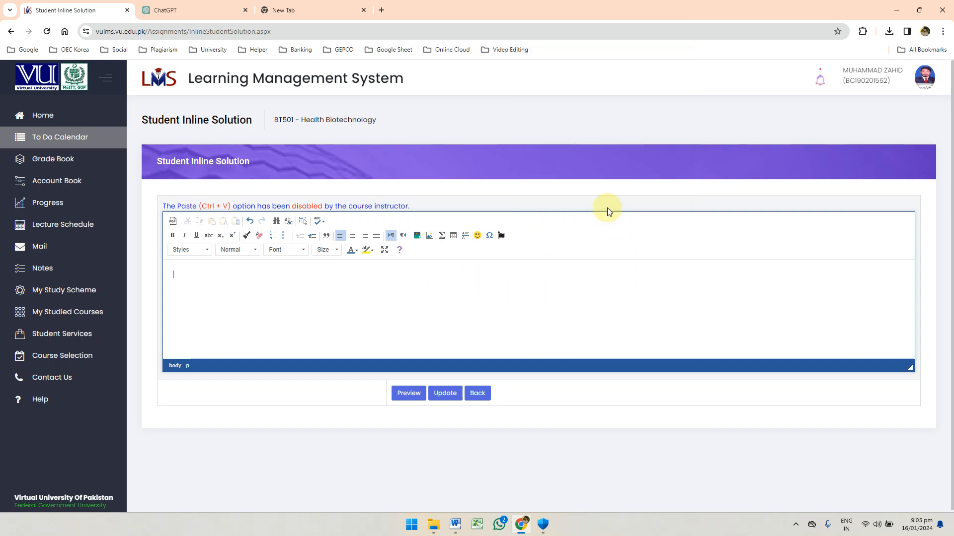
# Step: Inspect the BT501 solution page and disable JavaScript in the DevTools debugger preferences
pyautogui.hotkey('ctrl', 'shift', 'i')
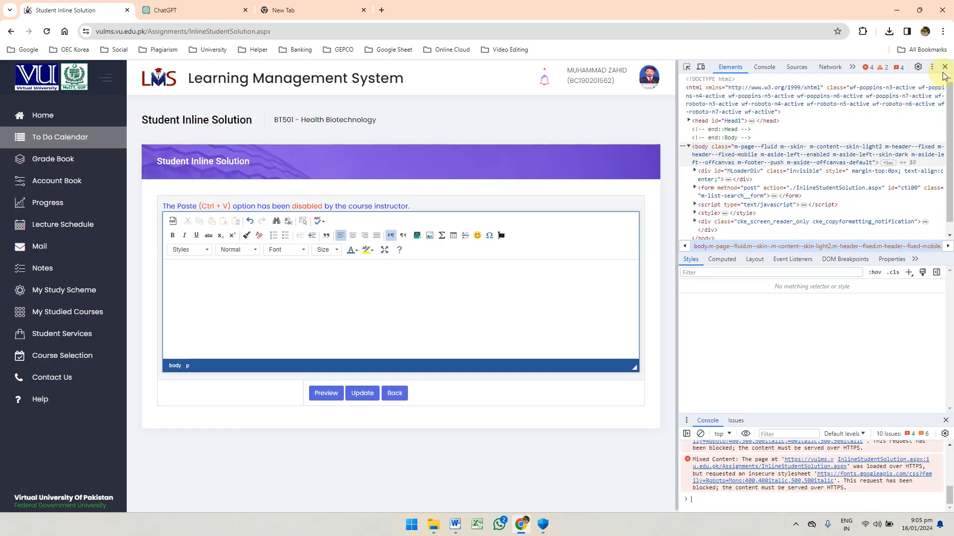
pyautogui.click(945, 68)
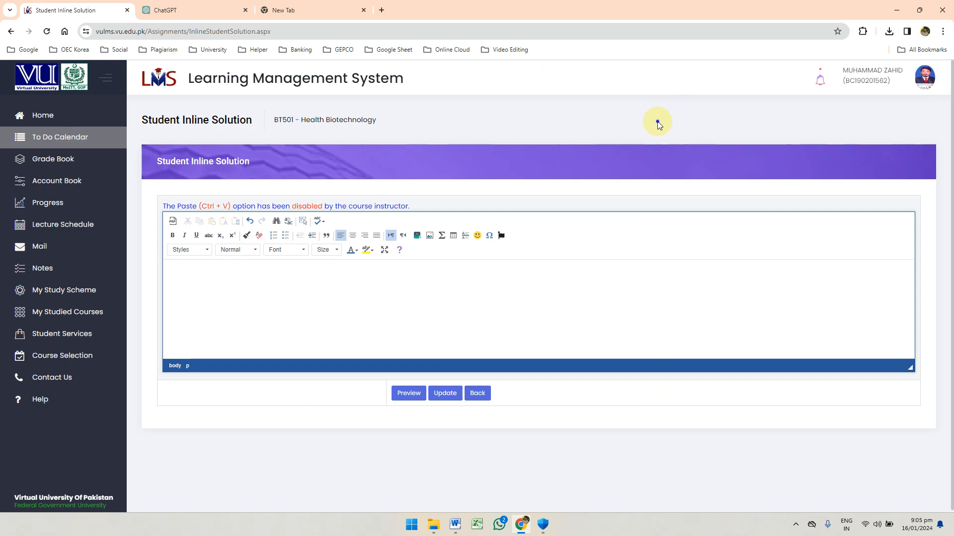
pyautogui.rightClick(657, 121)
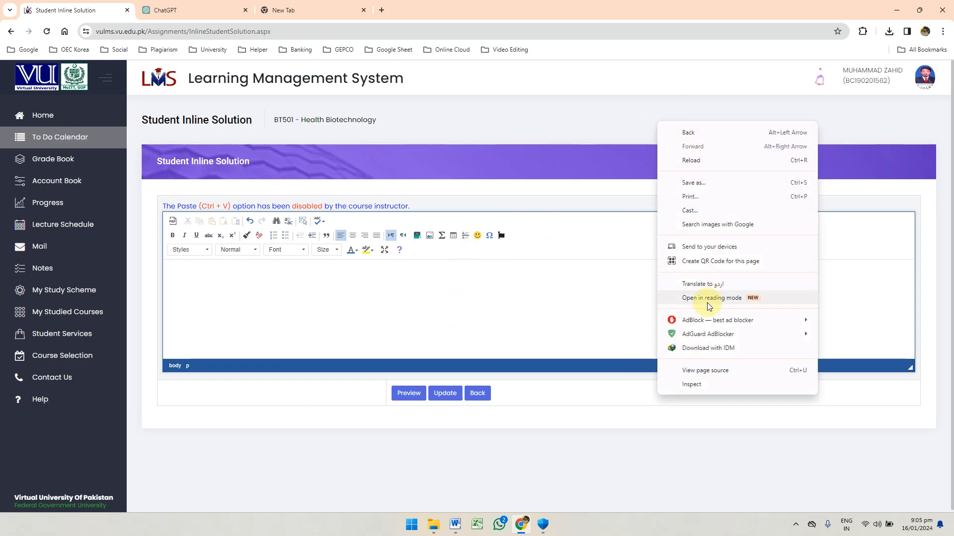
pyautogui.click(717, 384)
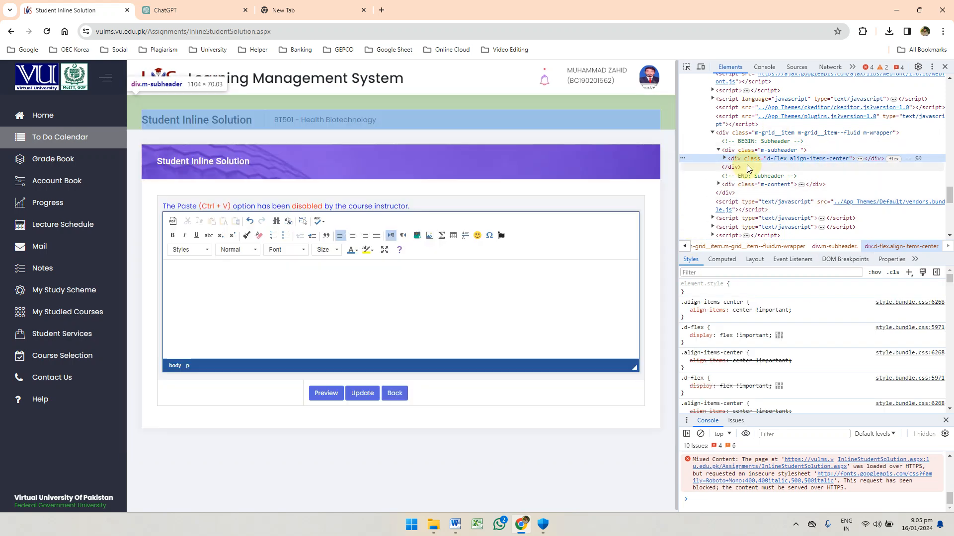
pyautogui.press('F1')
pyautogui.moveTo(940, 144); pyautogui.dragTo(925, 315)
pyautogui.scroll(-8, 925, 316)
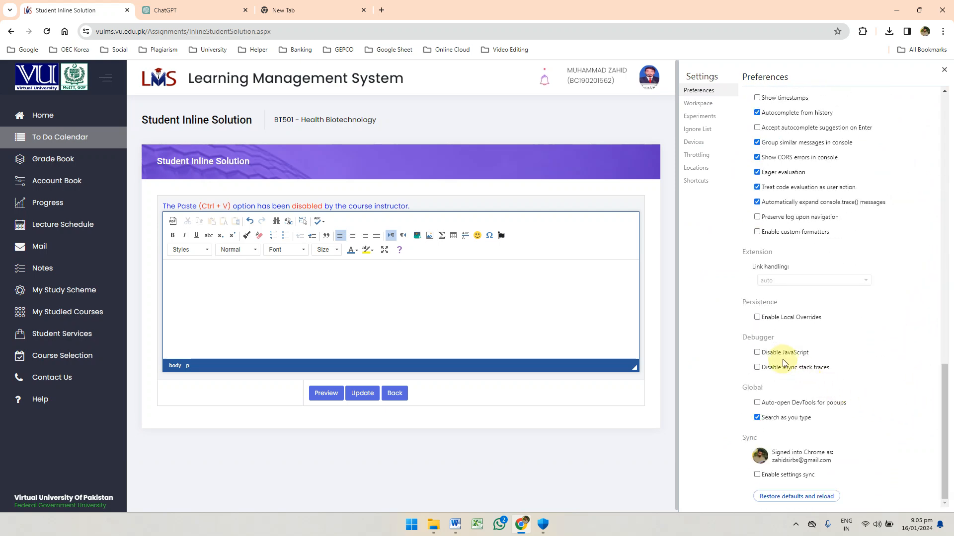
pyautogui.click(780, 354)
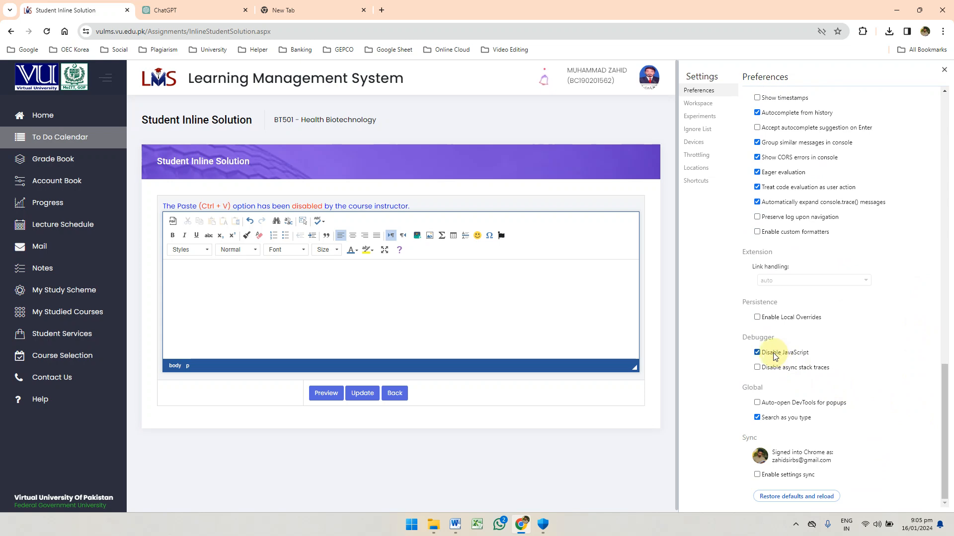
# Step: Check the solution editor's context menu, re-enable JavaScript, enter a placeholder word in the editor and disable JavaScript again
pyautogui.rightClick(295, 299)
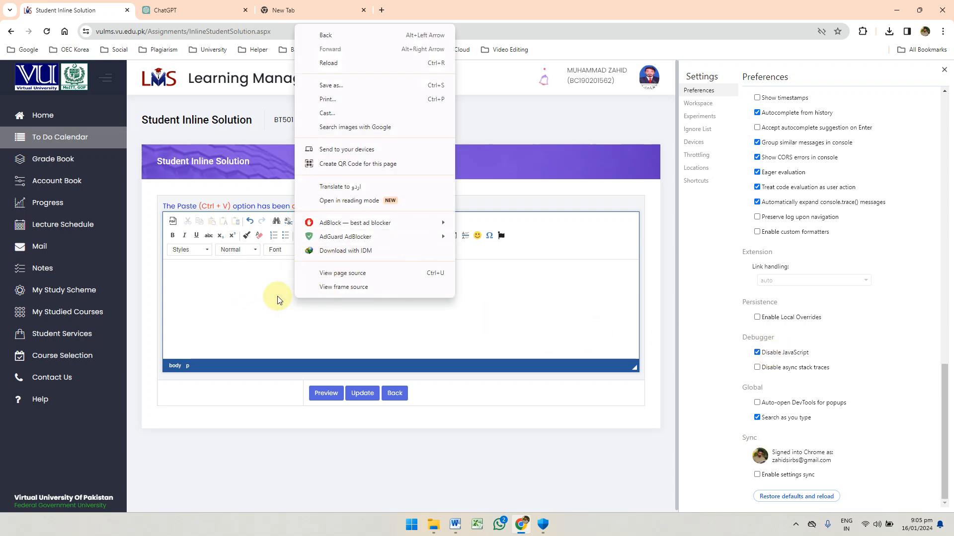
pyautogui.click(236, 270)
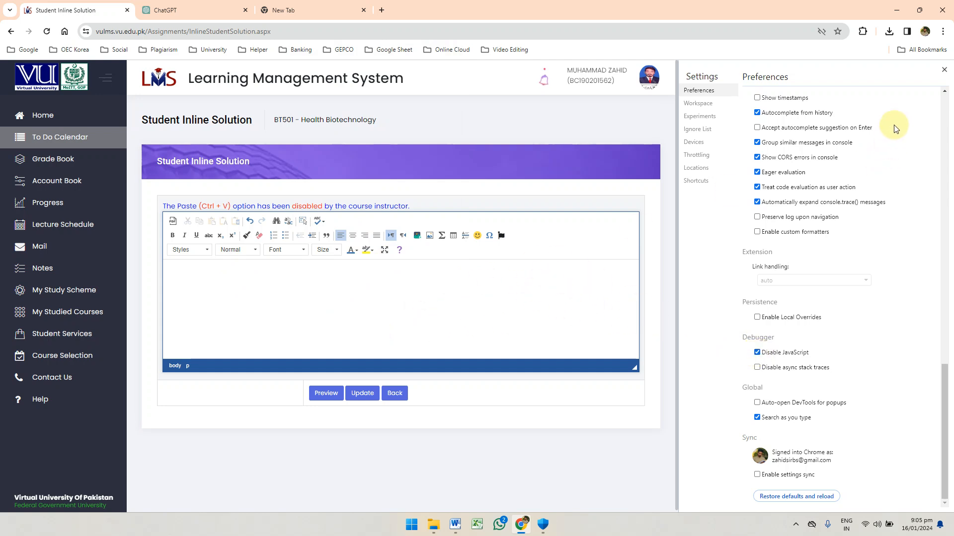
pyautogui.click(757, 355)
pyautogui.click(373, 281)
pyautogui.click(757, 353)
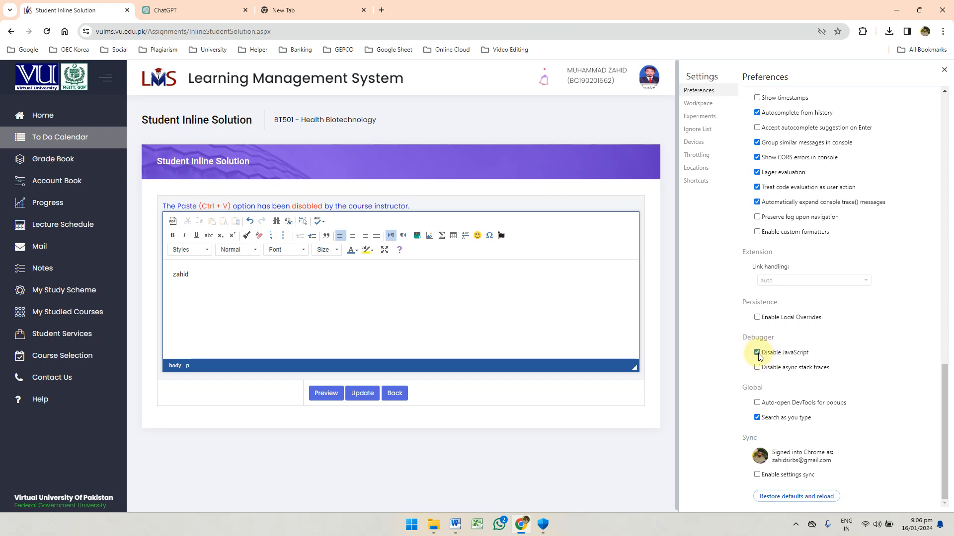
# Step: Inspect the placeholder word, expand its paragraph in the DOM tree and close DevTools
pyautogui.click(944, 71)
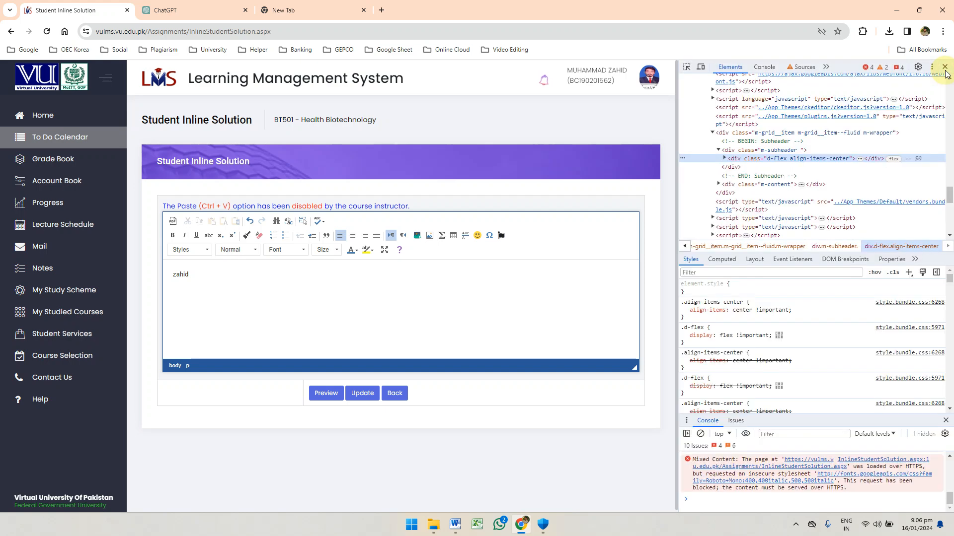
pyautogui.click(687, 67)
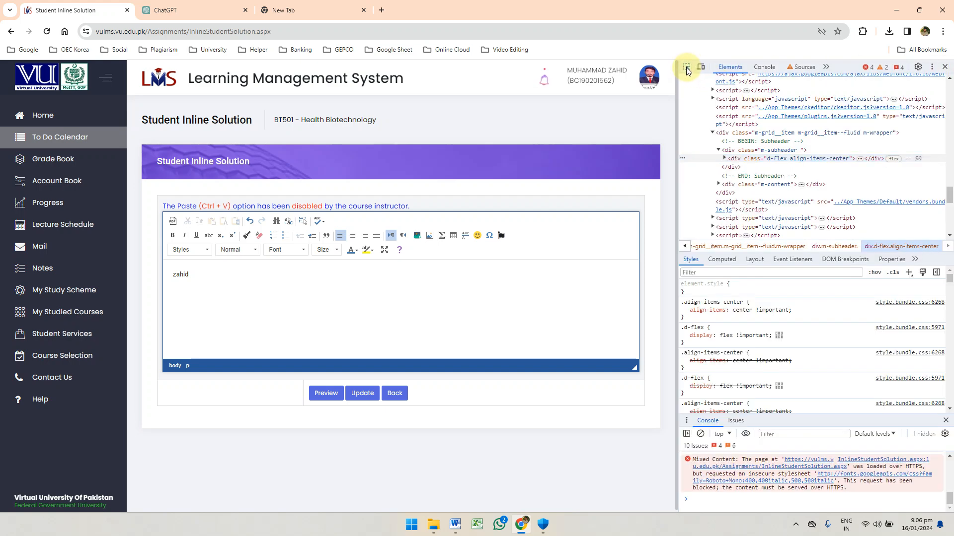
pyautogui.click(181, 274)
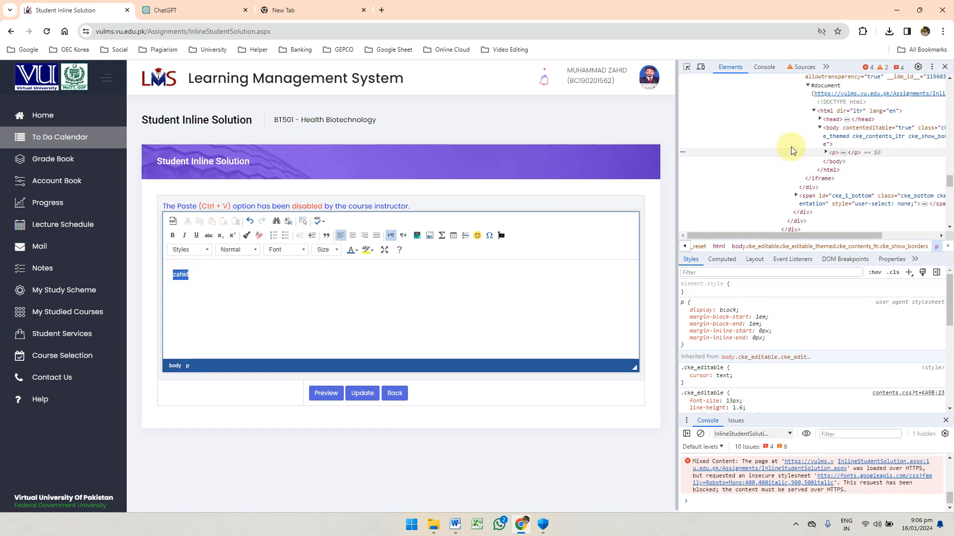
pyautogui.click(842, 156)
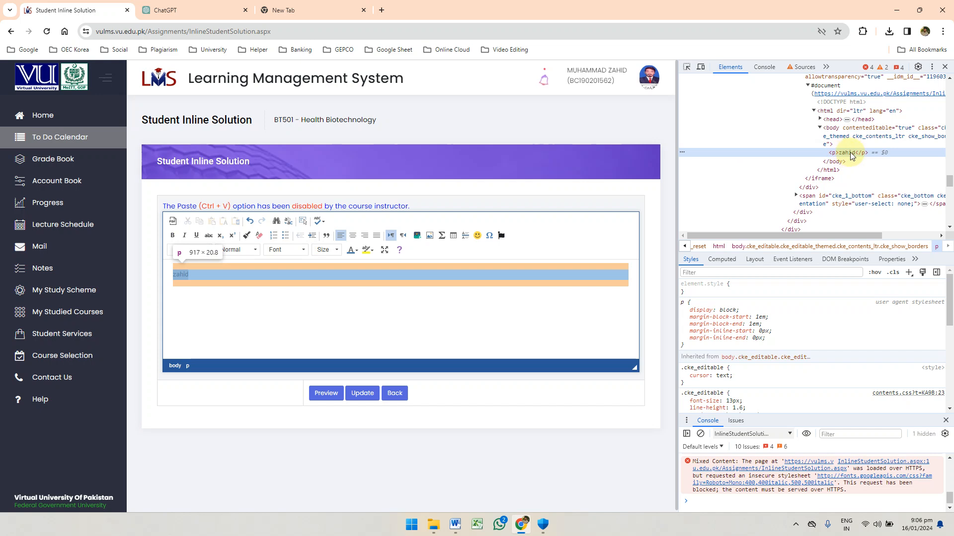
pyautogui.click(946, 69)
# Step: Reopen DevTools on the solution page and turn on Disable JavaScript in the debugger preferences
pyautogui.click(316, 299)
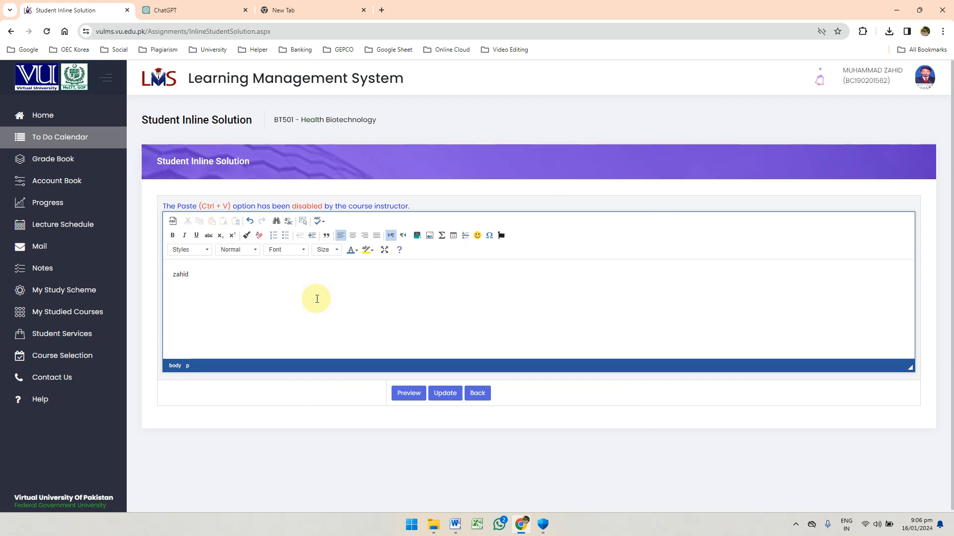
pyautogui.hotkey('ctrl', 'shift', 'i')
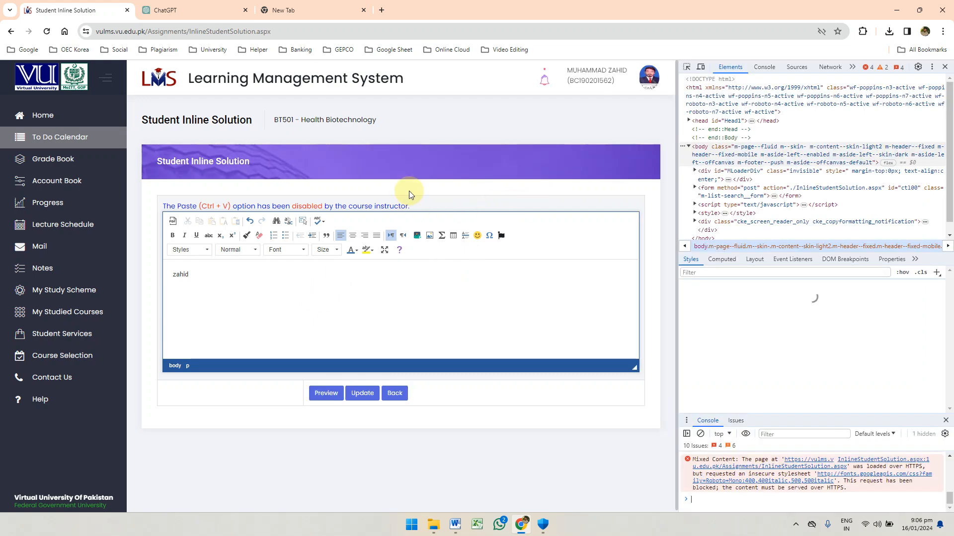
pyautogui.press('F1')
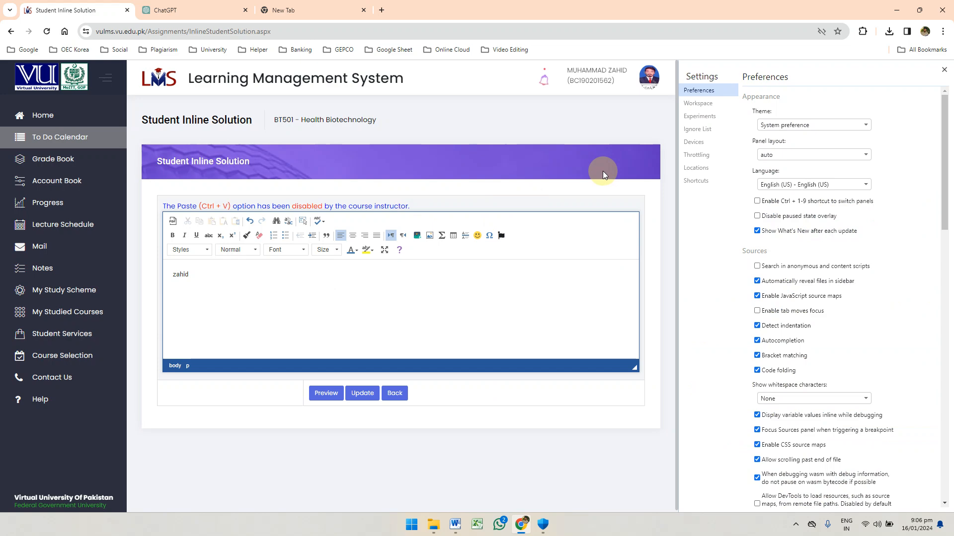
pyautogui.moveTo(944, 161); pyautogui.dragTo(928, 436)
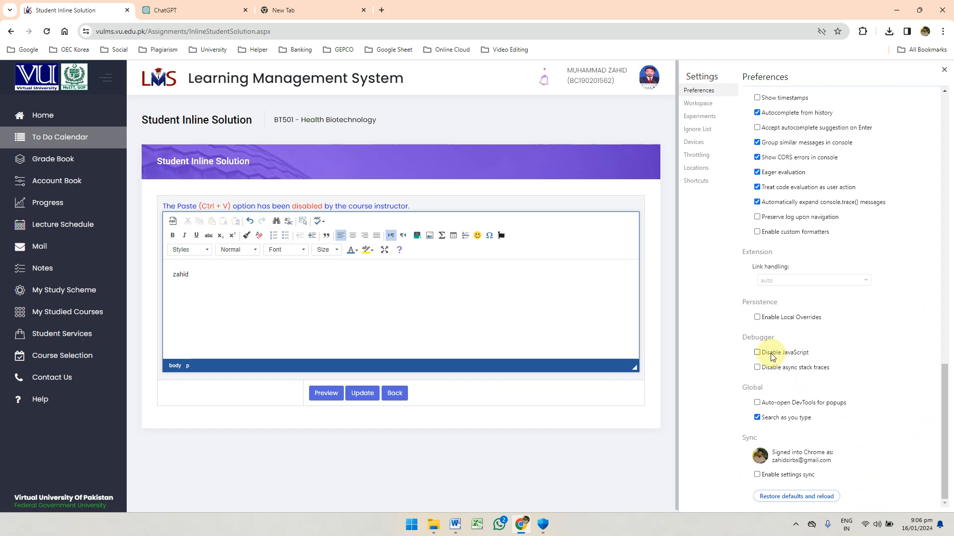
pyautogui.click(187, 274)
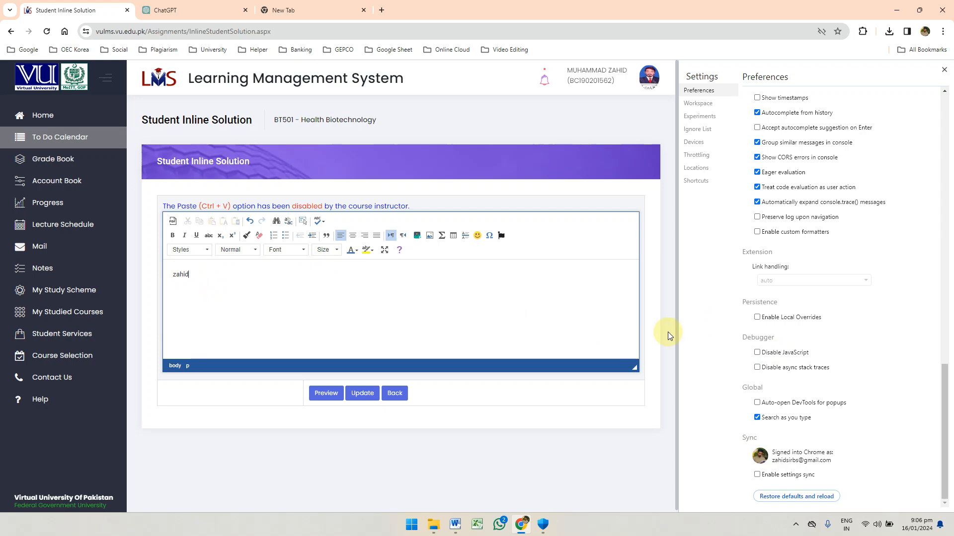
pyautogui.click(757, 353)
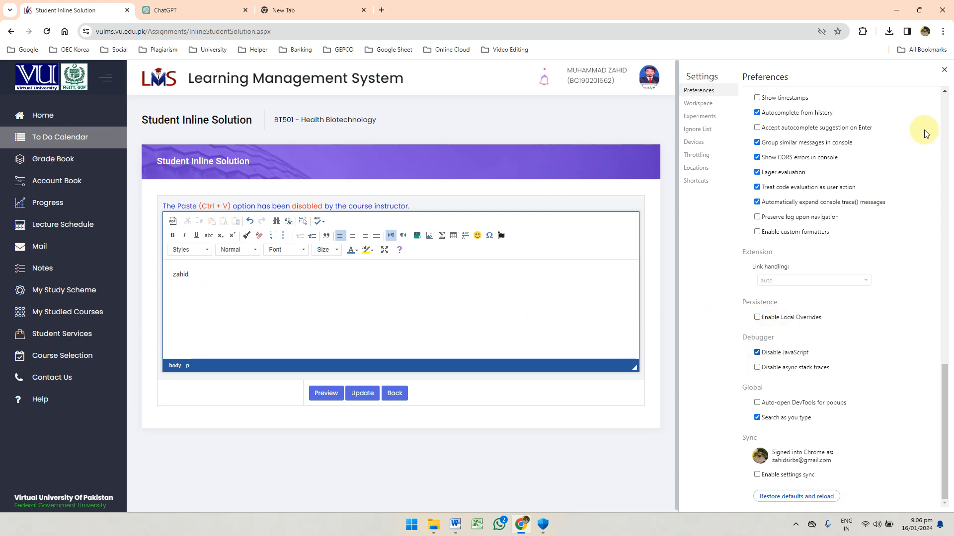
# Step: Inspect the placeholder word in the solution editor and expand its paragraph's text in the DOM tree
pyautogui.click(943, 70)
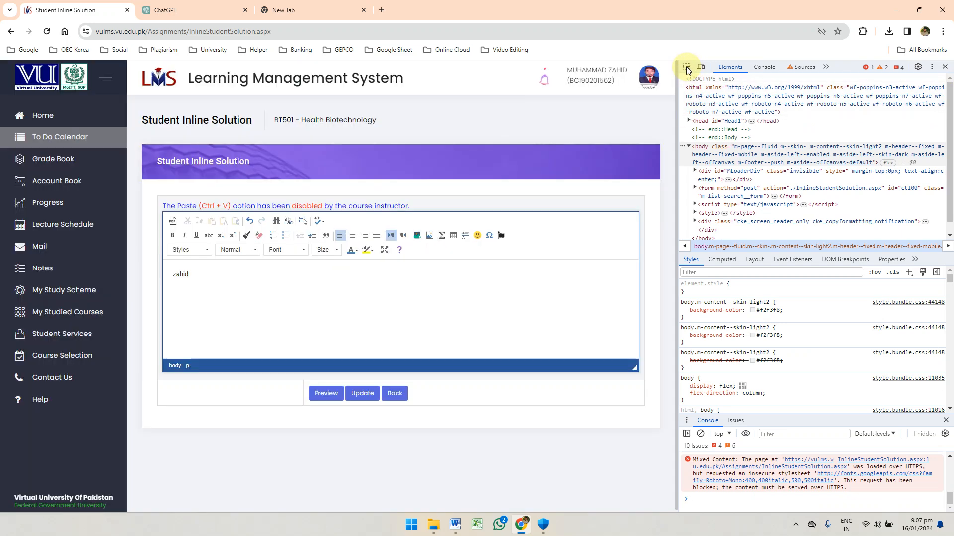
pyautogui.click(687, 68)
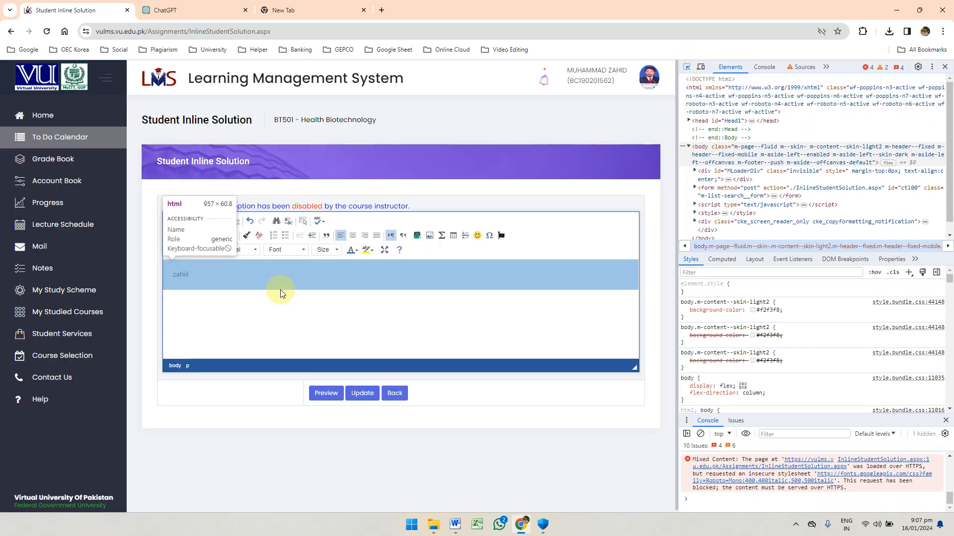
pyautogui.click(178, 275)
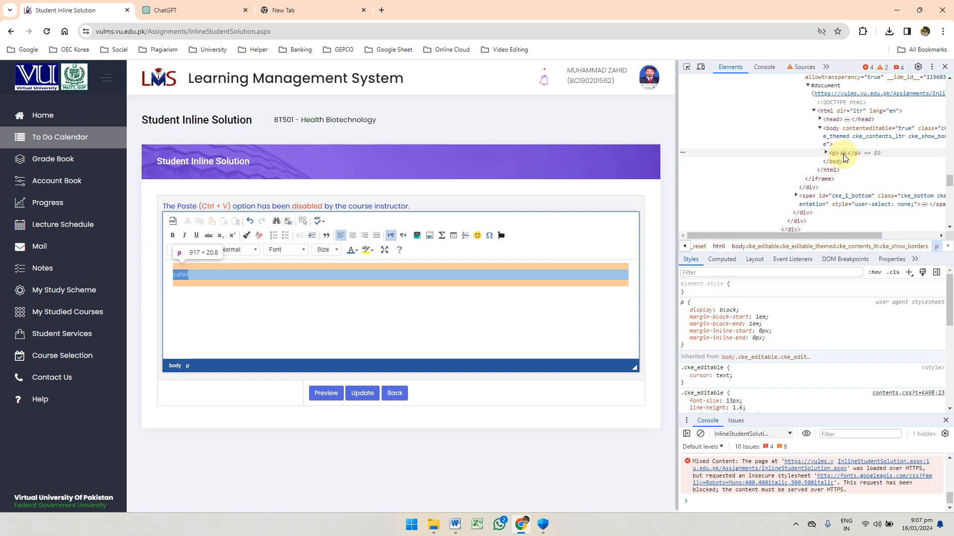
pyautogui.click(843, 155)
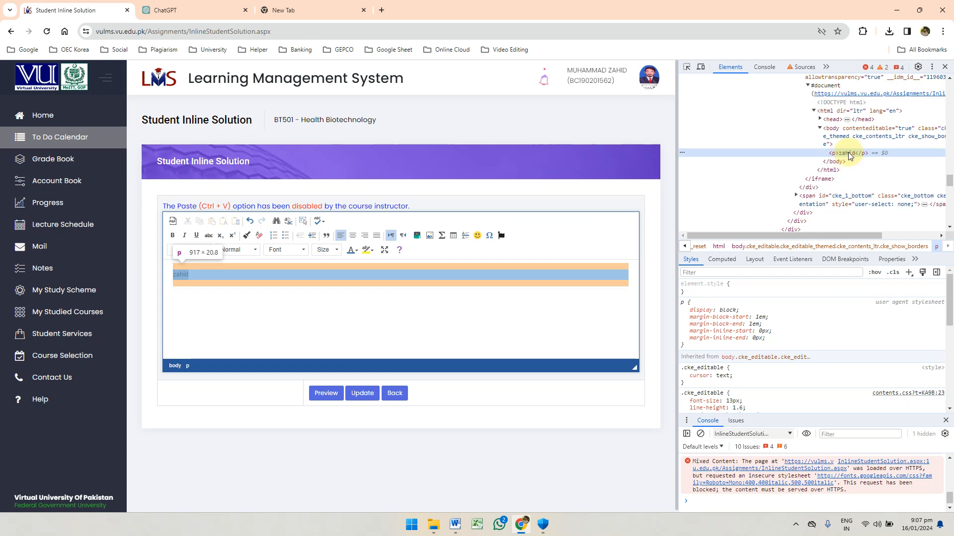
# Step: Replace the placeholder text inside the paragraph element with the copied assignment answer and close DevTools
pyautogui.click(850, 156)
pyautogui.doubleClick(850, 156)
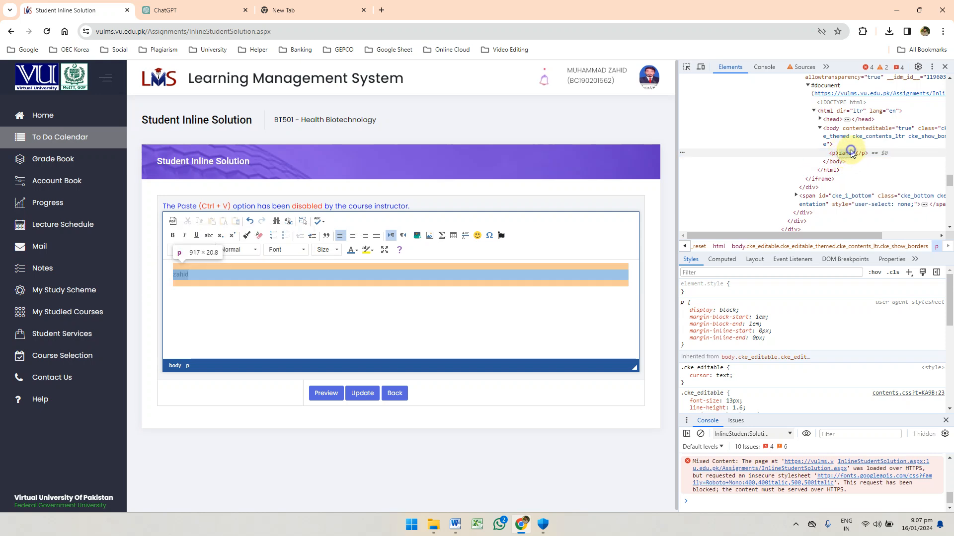
pyautogui.rightClick(850, 152)
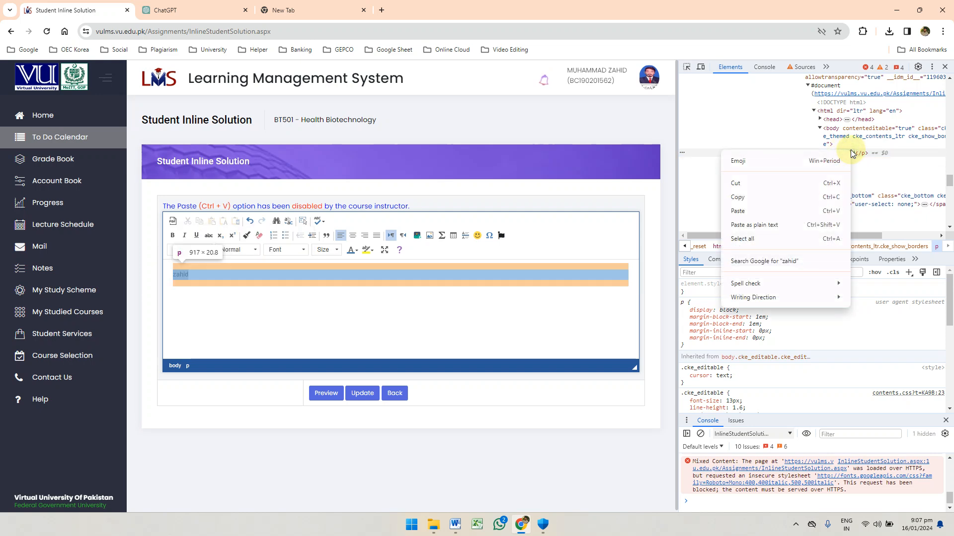
pyautogui.click(764, 210)
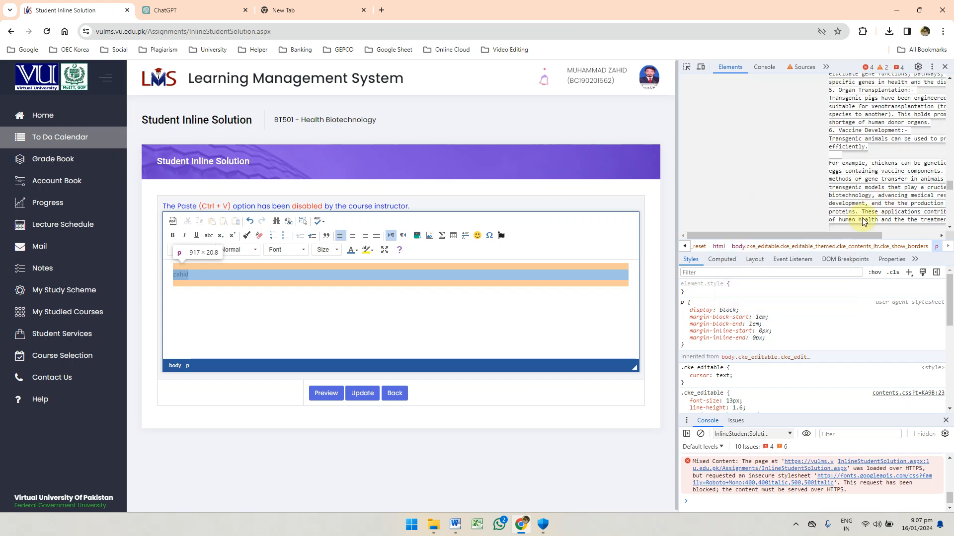
pyautogui.hotkey('ctrl', 'Return')
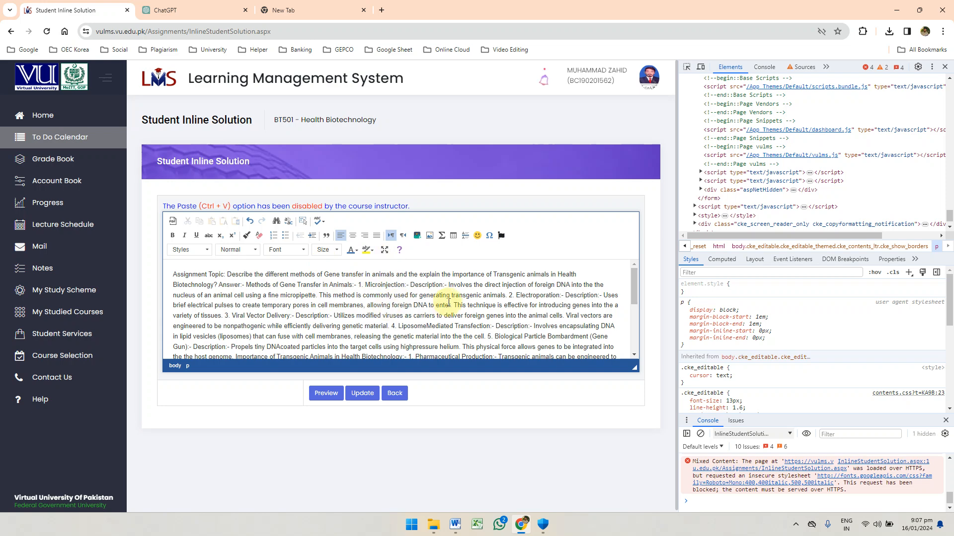
pyautogui.moveTo(635, 287)
pyautogui.mouseDown()
pyautogui.moveTo(633, 335)
pyautogui.moveTo(633, 273)
pyautogui.moveTo(636, 351)
pyautogui.moveTo(635, 277)
pyautogui.mouseUp()
pyautogui.click(945, 67)
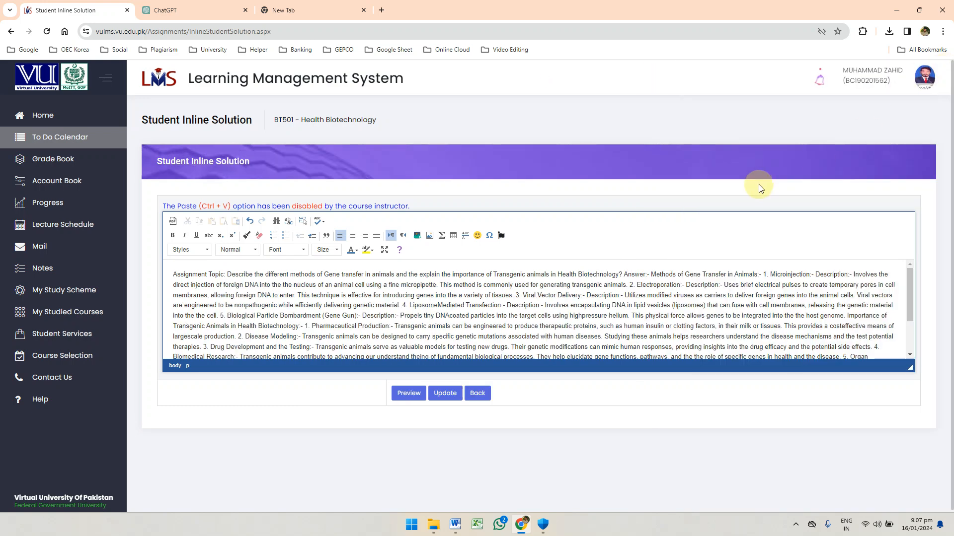
# Step: Reopen DevTools, check the state of the Disable JavaScript preference and close DevTools
pyautogui.press('F12')
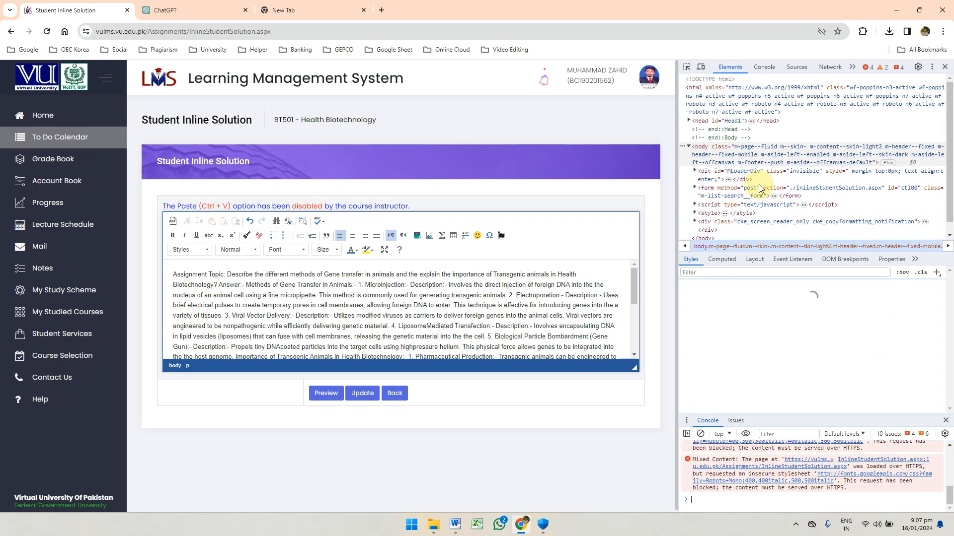
pyautogui.press('F1')
pyautogui.moveTo(944, 185); pyautogui.dragTo(940, 518)
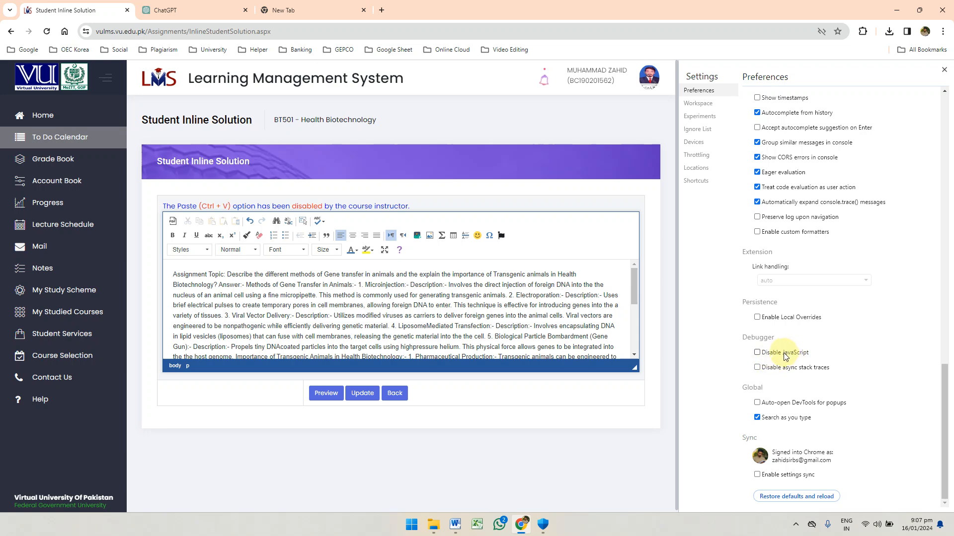
pyautogui.click(944, 70)
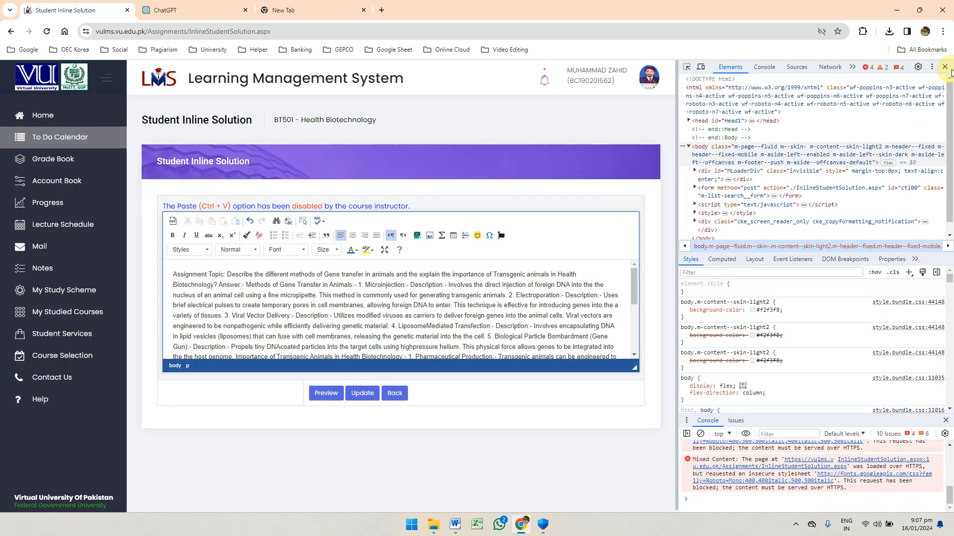
pyautogui.click(945, 67)
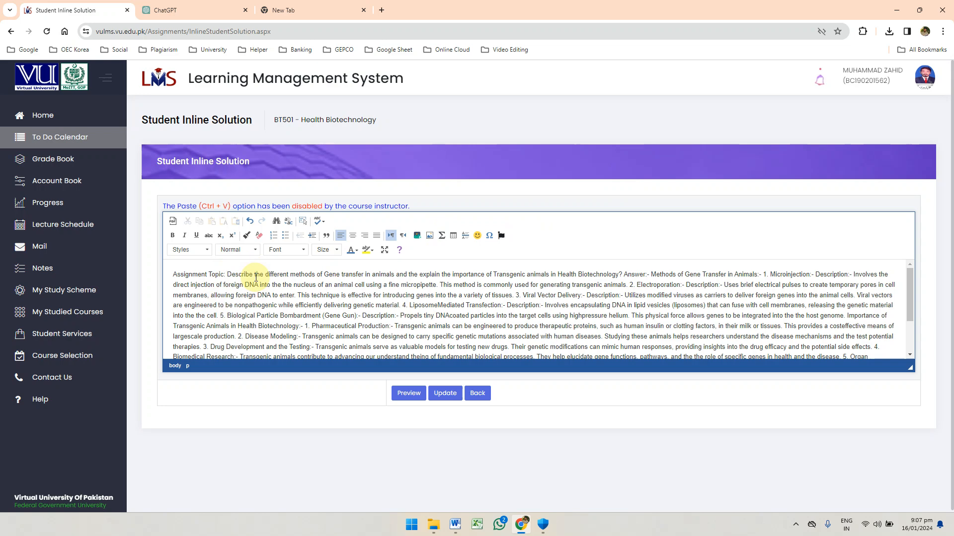
# Step: Start new paragraphs before "Describe the different methods" and before "Answer:-" in the solution text
pyautogui.press('Return')
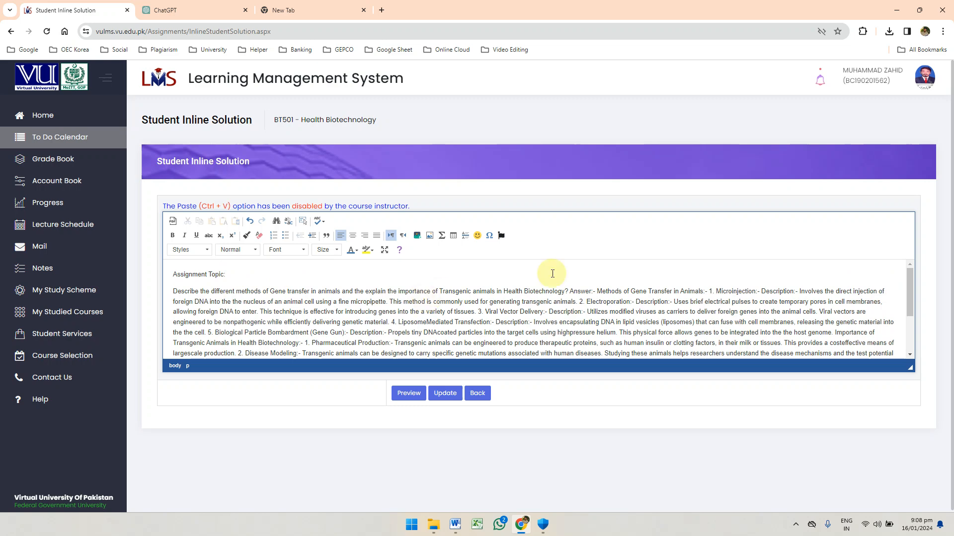
pyautogui.click(571, 291)
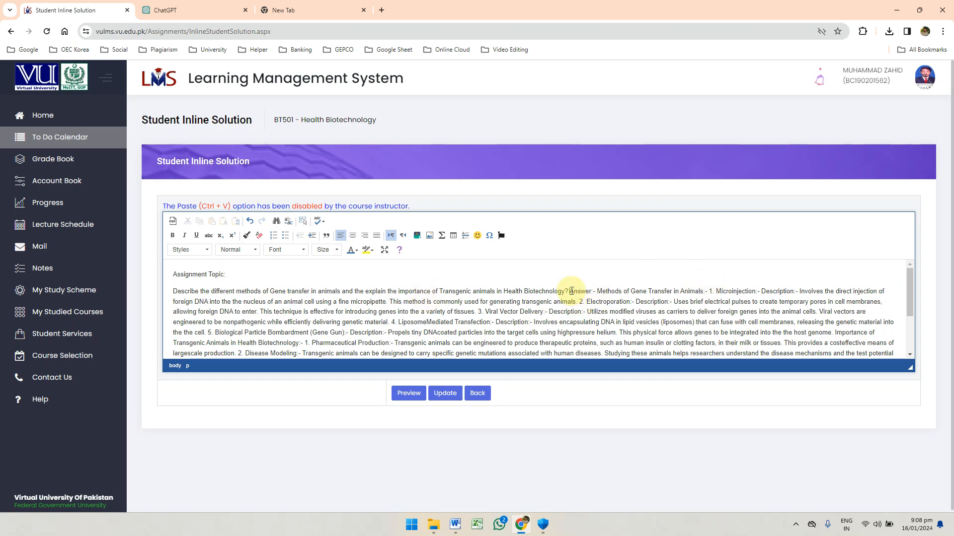
pyautogui.press('Return')
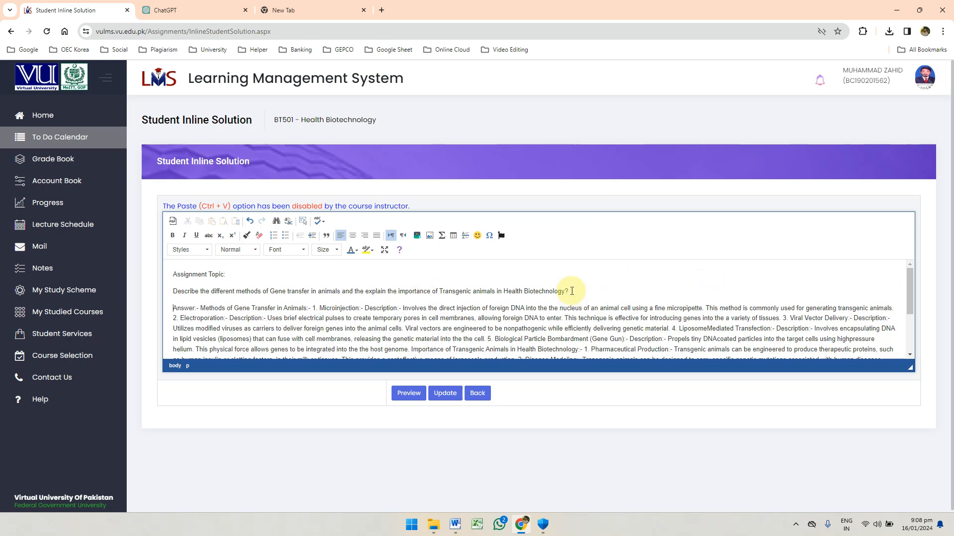
# Step: Start new paragraphs before "Methods of Gene Transfer in Animals:-", "1. Microinjection" and "2. Electroporation" in the solution text
pyautogui.click(200, 308)
pyautogui.press('Return')
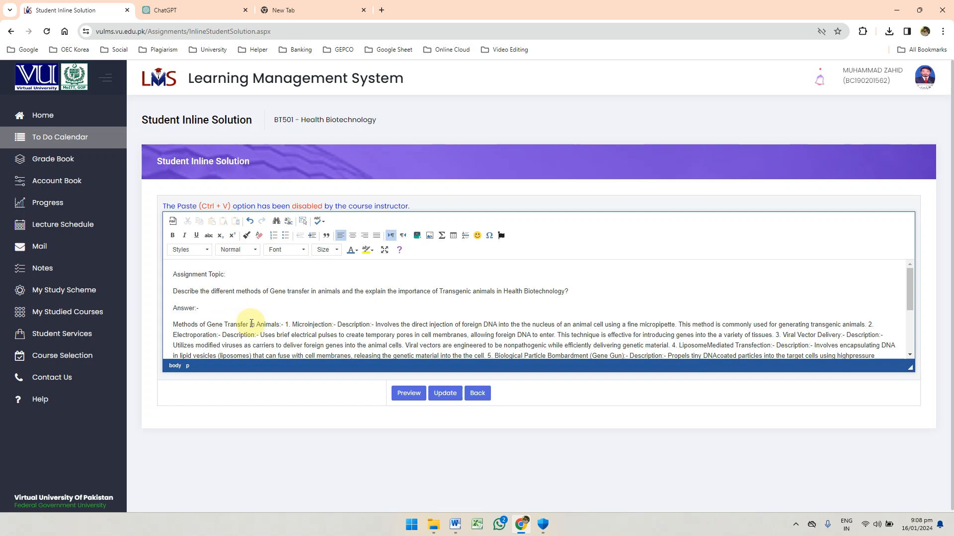
pyautogui.click(286, 325)
pyautogui.press('Return')
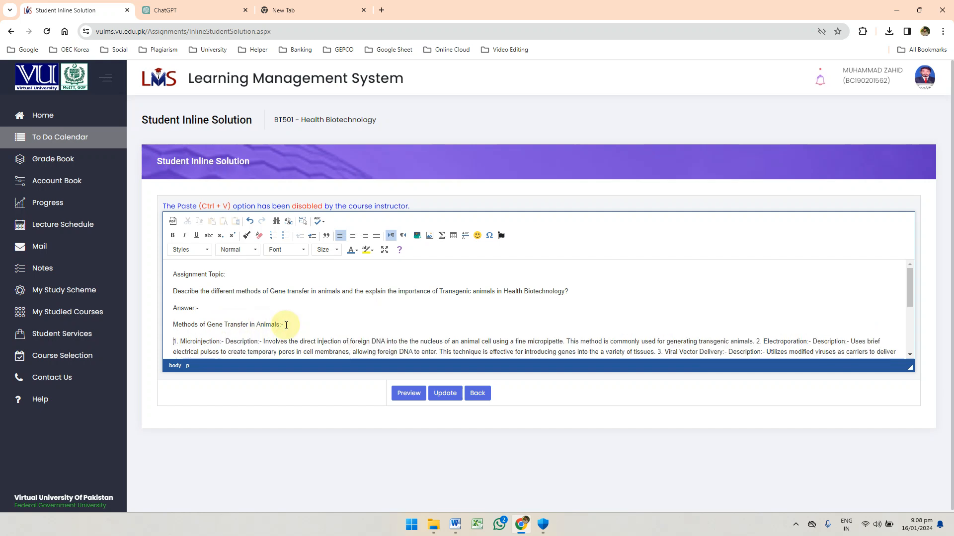
pyautogui.click(755, 342)
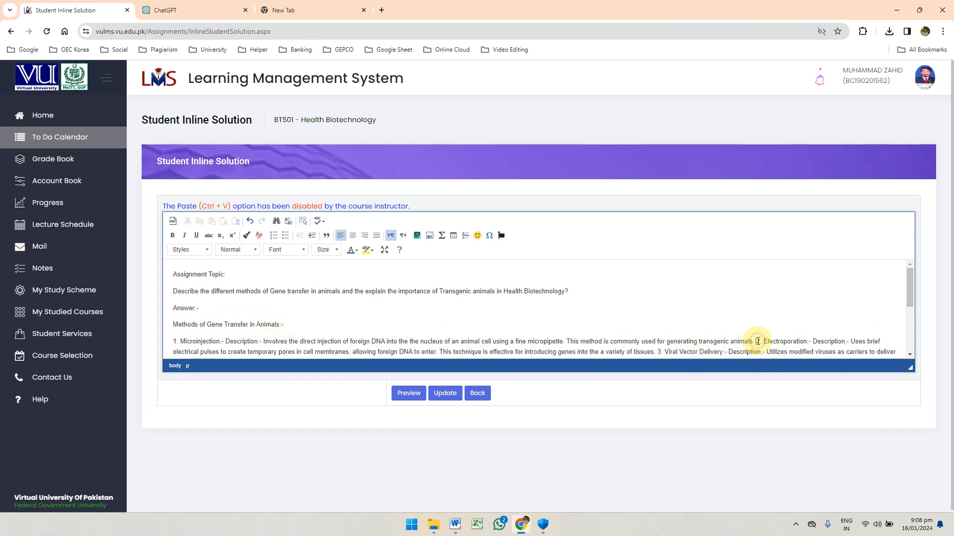
pyautogui.press('Return')
# Step: Start new paragraphs before "3. Viral Vector Delivery" and "4. LiposomeMediated Transfection" in the solution text
pyautogui.moveTo(909, 292); pyautogui.dragTo(916, 331)
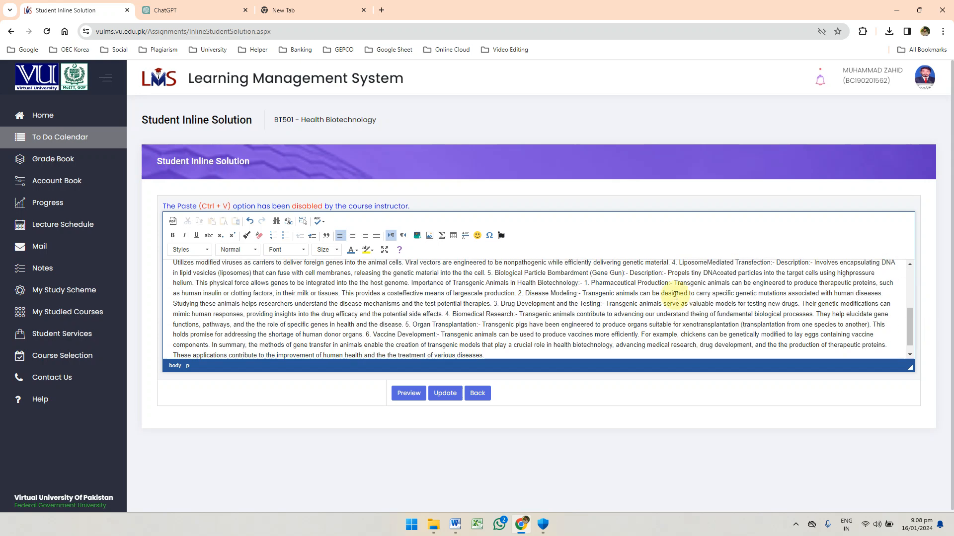
pyautogui.scroll(1, 675, 296)
pyautogui.click(783, 281)
pyautogui.press('Return')
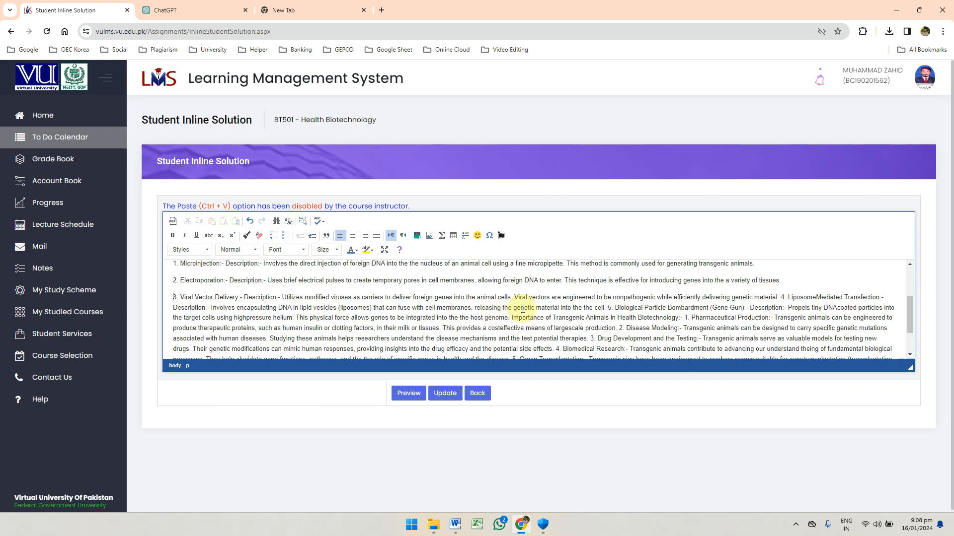
pyautogui.click(545, 310)
pyautogui.click(781, 298)
pyautogui.press('Return')
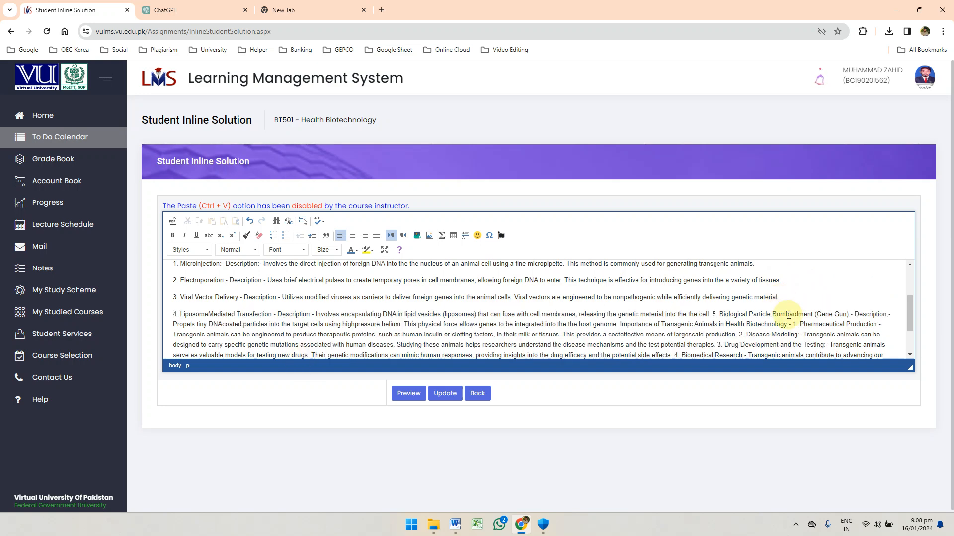
pyautogui.moveTo(911, 298)
pyautogui.mouseDown()
pyautogui.moveTo(908, 324)
pyautogui.moveTo(905, 313)
pyautogui.mouseUp()
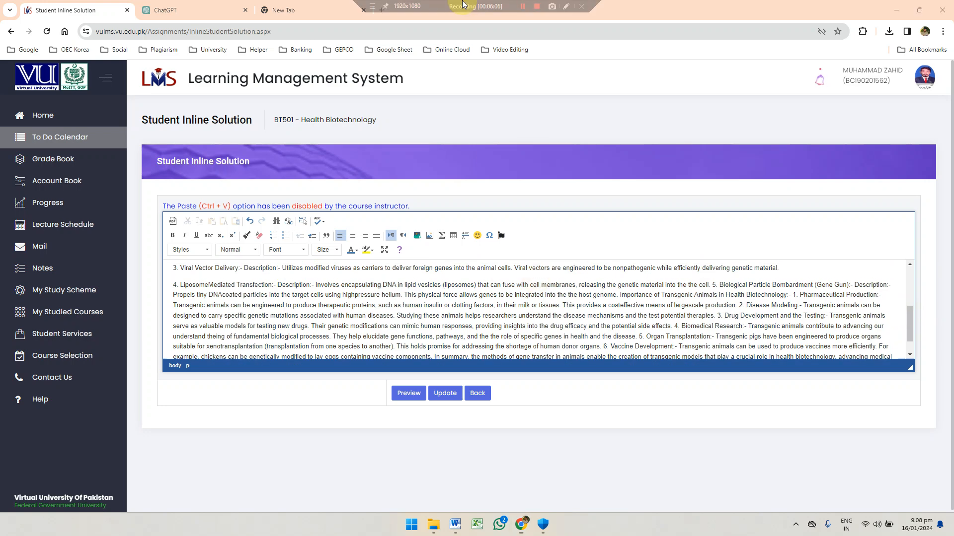
pyautogui.click(522, 6)
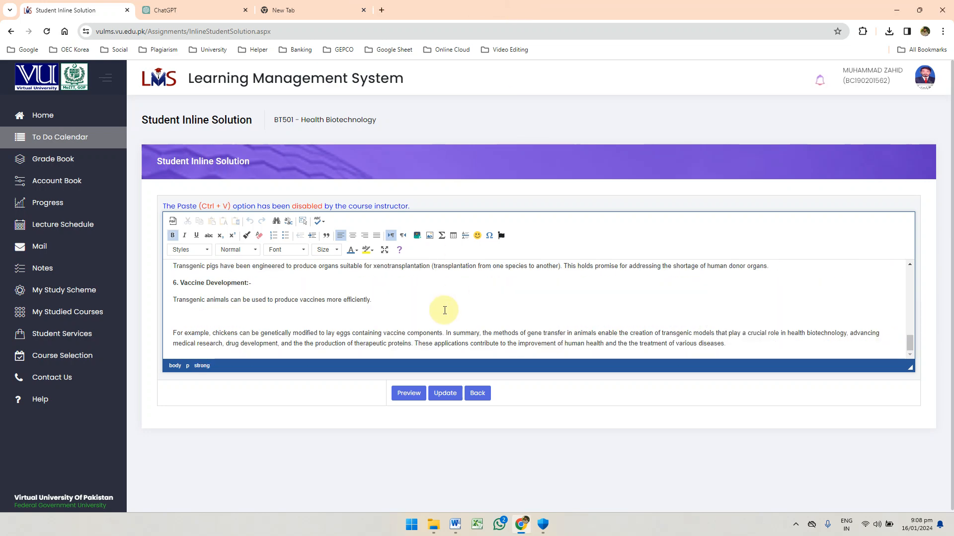
# Step: Update the BT501 assignment submission with the formatted solution and return to the assignment list
pyautogui.click(444, 310)
pyautogui.moveTo(908, 347); pyautogui.dragTo(892, 327)
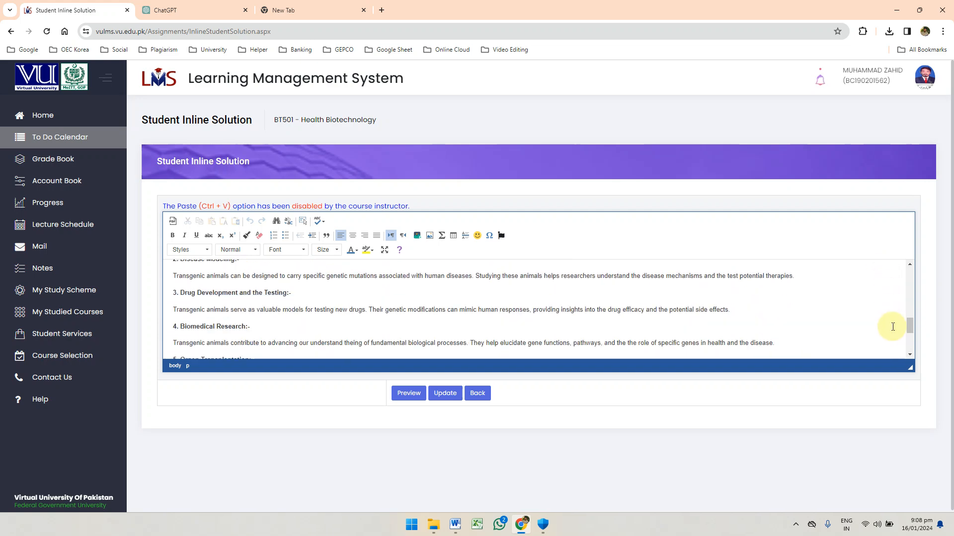
pyautogui.click(445, 395)
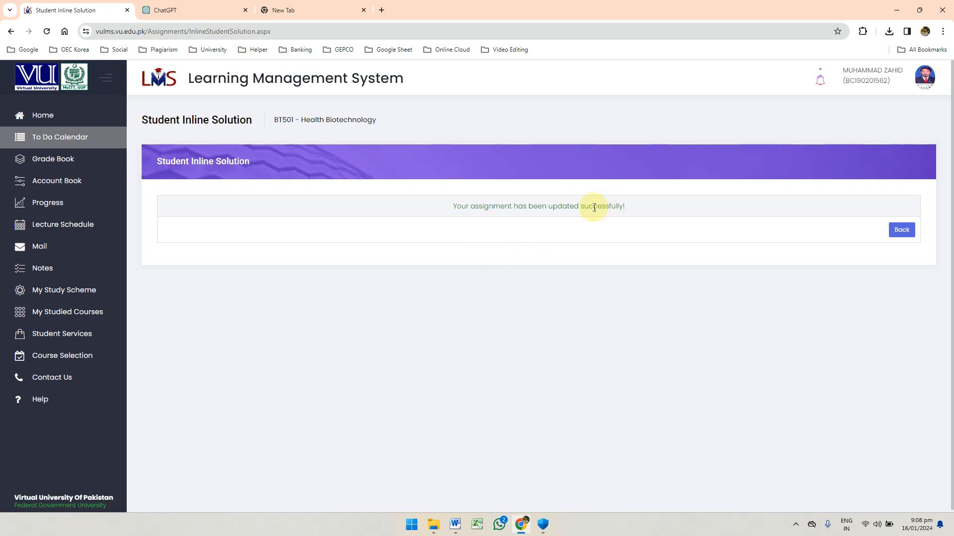
pyautogui.click(899, 231)
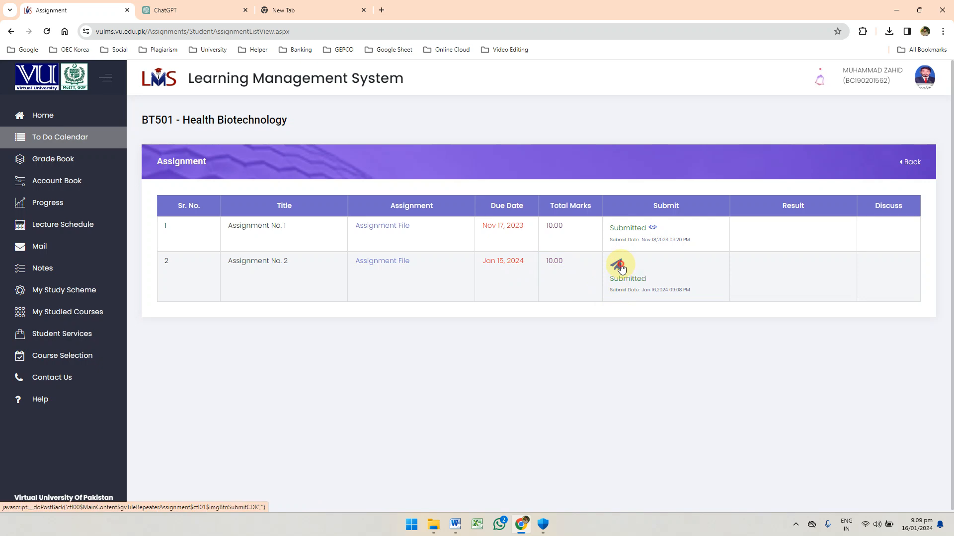
# Step: Reopen the submitted solution of Assignment No. 2 and check its formatted text
pyautogui.click(619, 266)
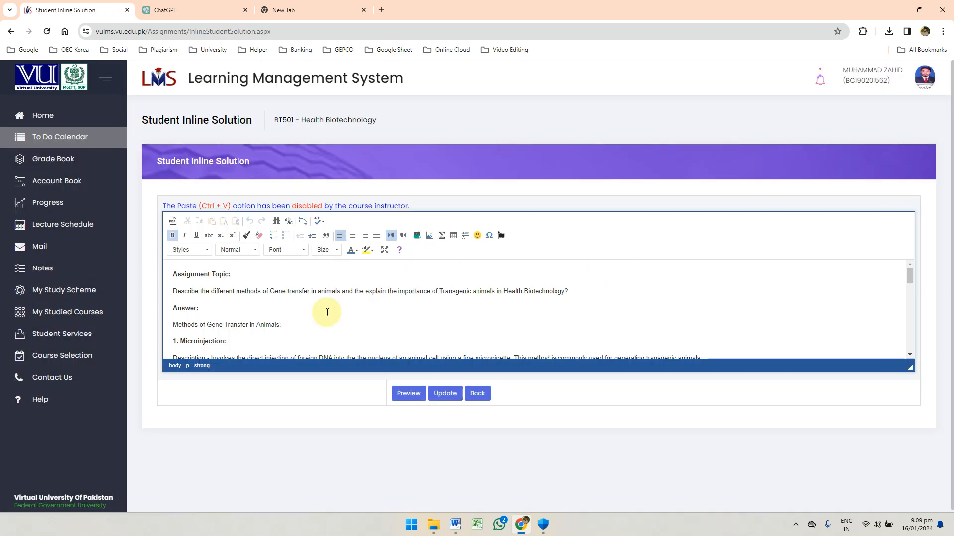
pyautogui.moveTo(316, 316); pyautogui.dragTo(345, 283)
pyautogui.click(345, 283)
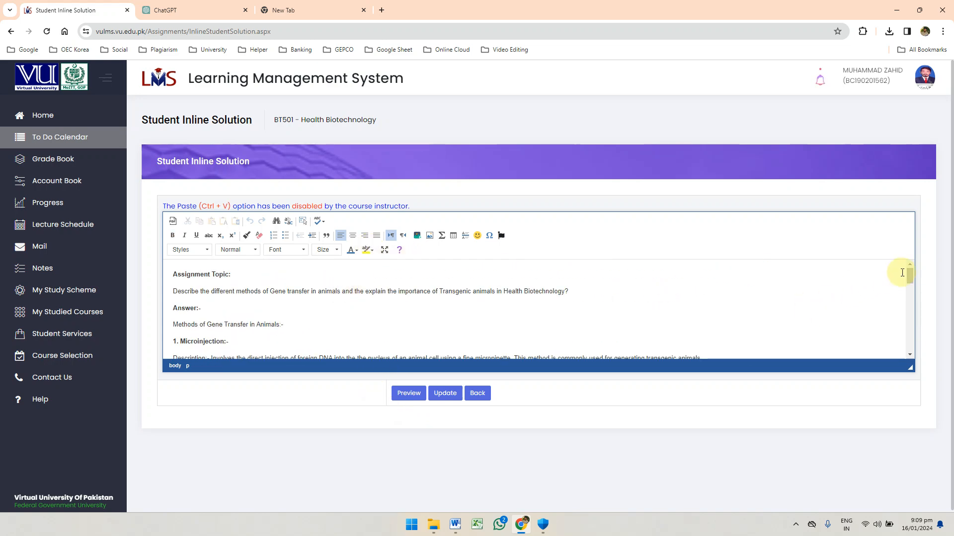
pyautogui.moveTo(910, 281)
pyautogui.mouseDown()
pyautogui.moveTo(911, 364)
pyautogui.moveTo(911, 273)
pyautogui.mouseUp()
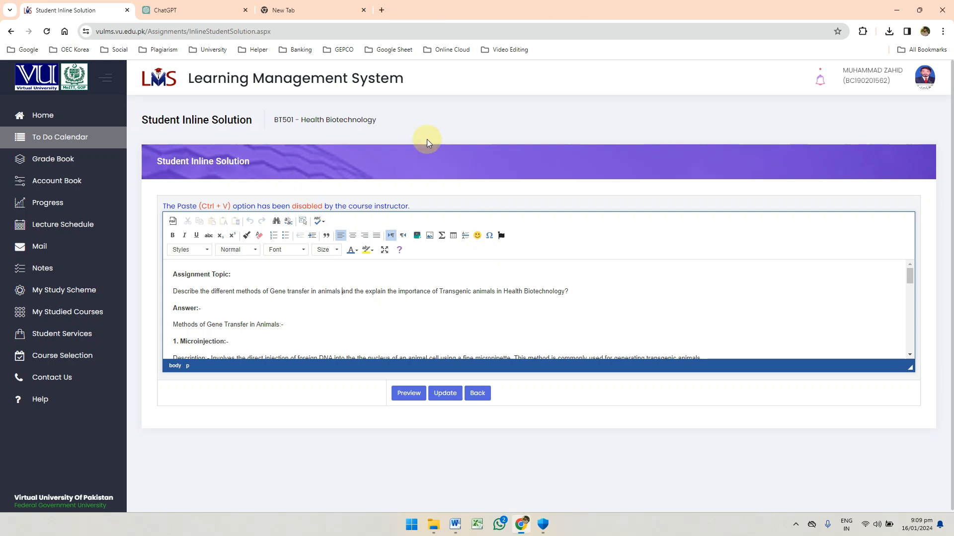
# Step: Go to the LMS home page and close the empty New Tab
pyautogui.click(56, 122)
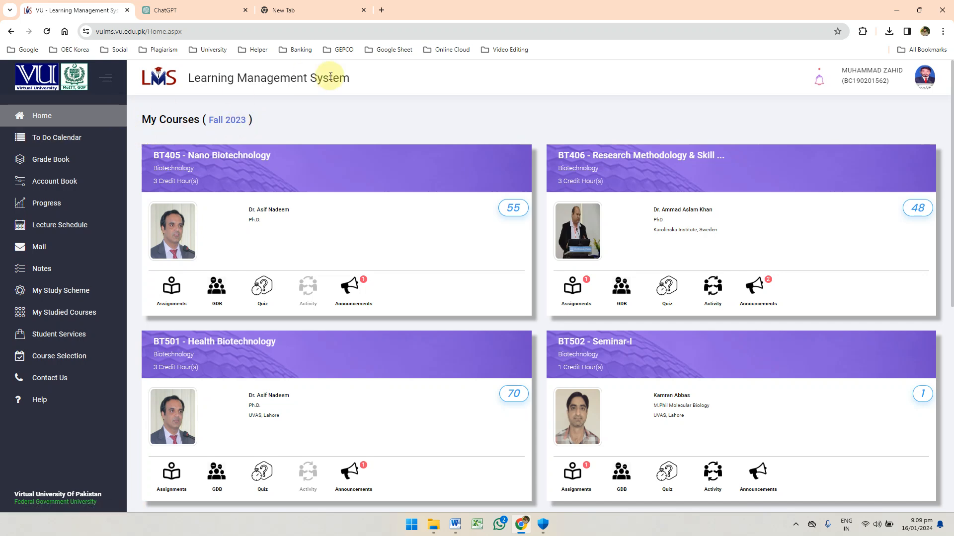
pyautogui.click(364, 10)
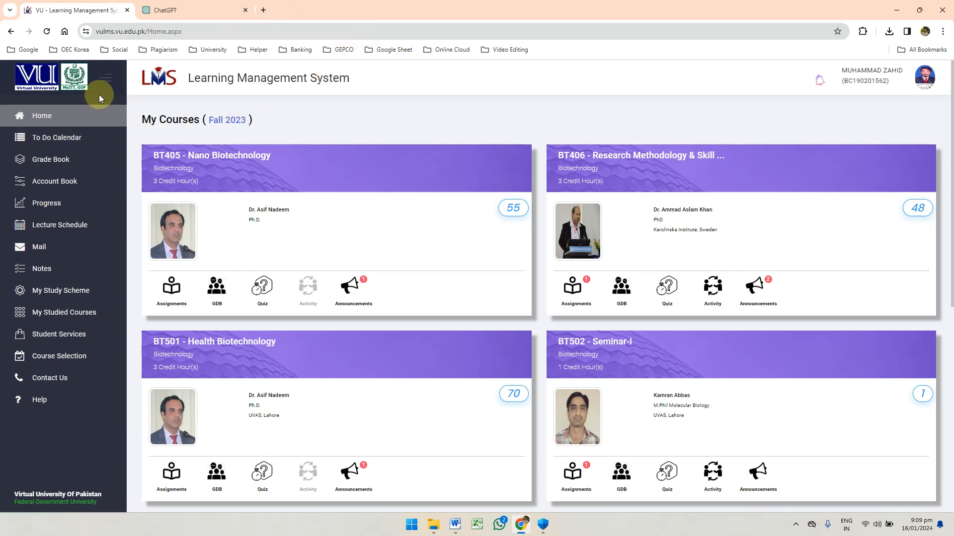
# Step: View the To Do Calendar, then return to the home page and highlight the Fall 2023 term beside My Courses
pyautogui.click(75, 137)
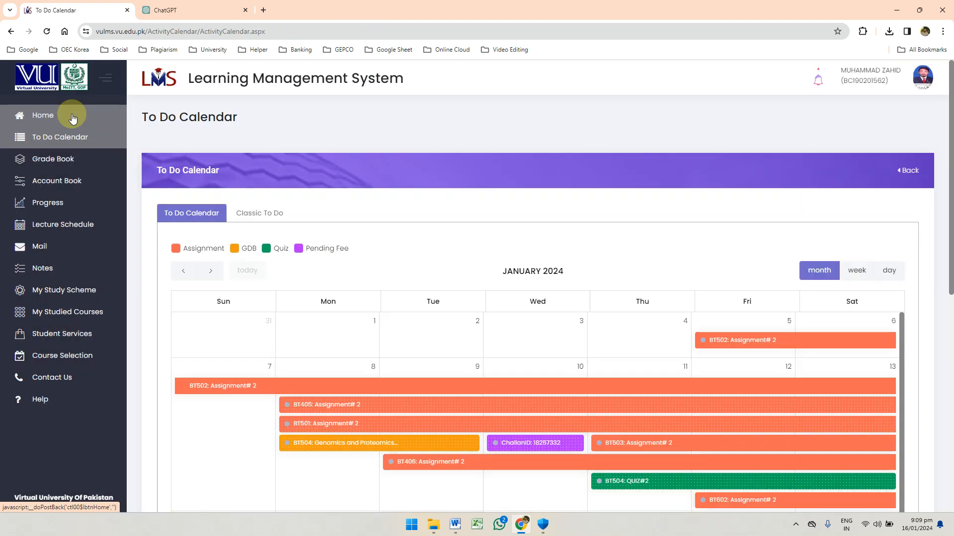
pyautogui.click(72, 117)
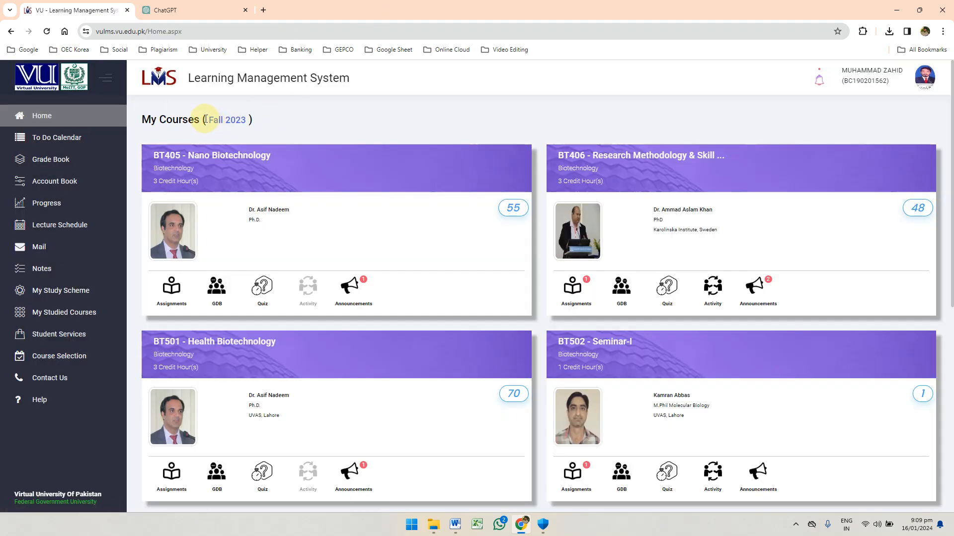
pyautogui.moveTo(207, 119); pyautogui.dragTo(255, 118)
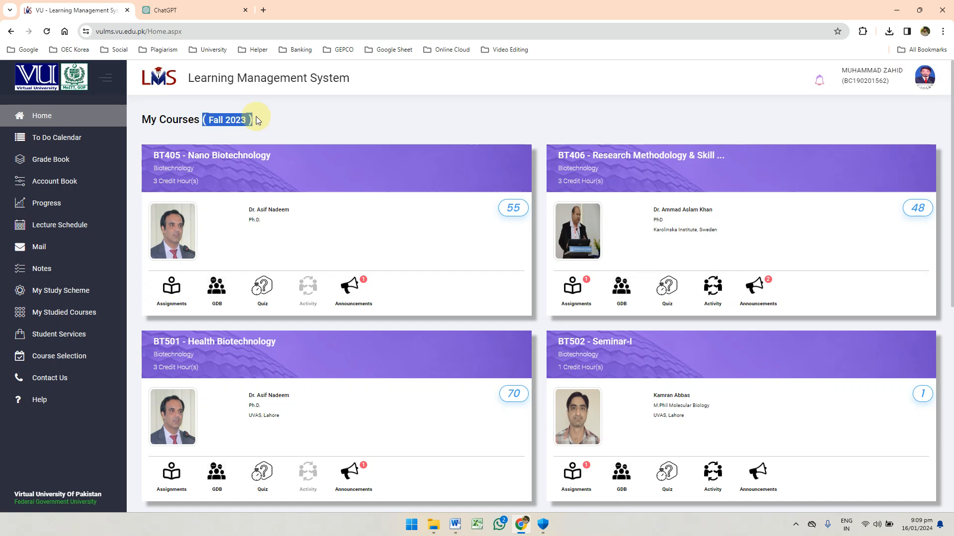